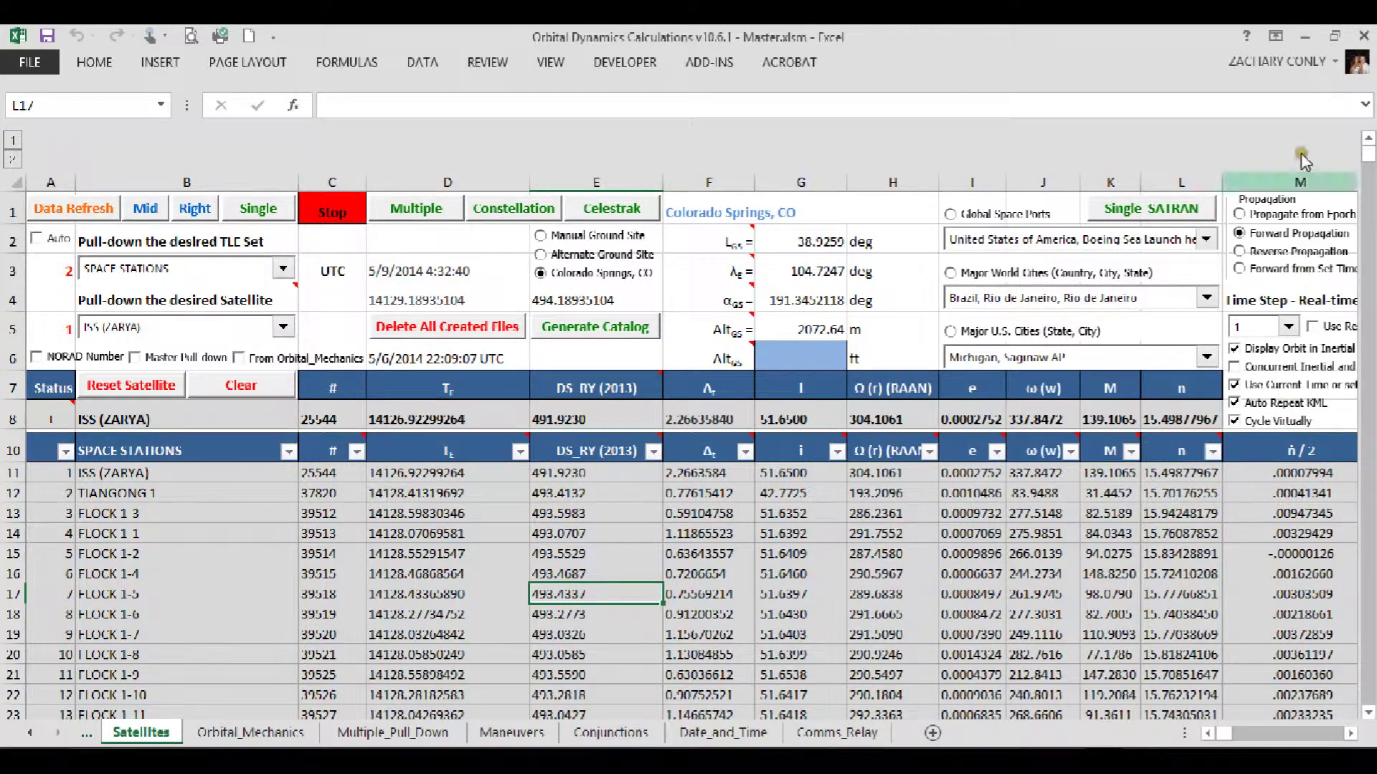
- Set the run status to Run and launch the single-satellite Forward Propagation for ISS (ZARYA)
click(1273, 236)
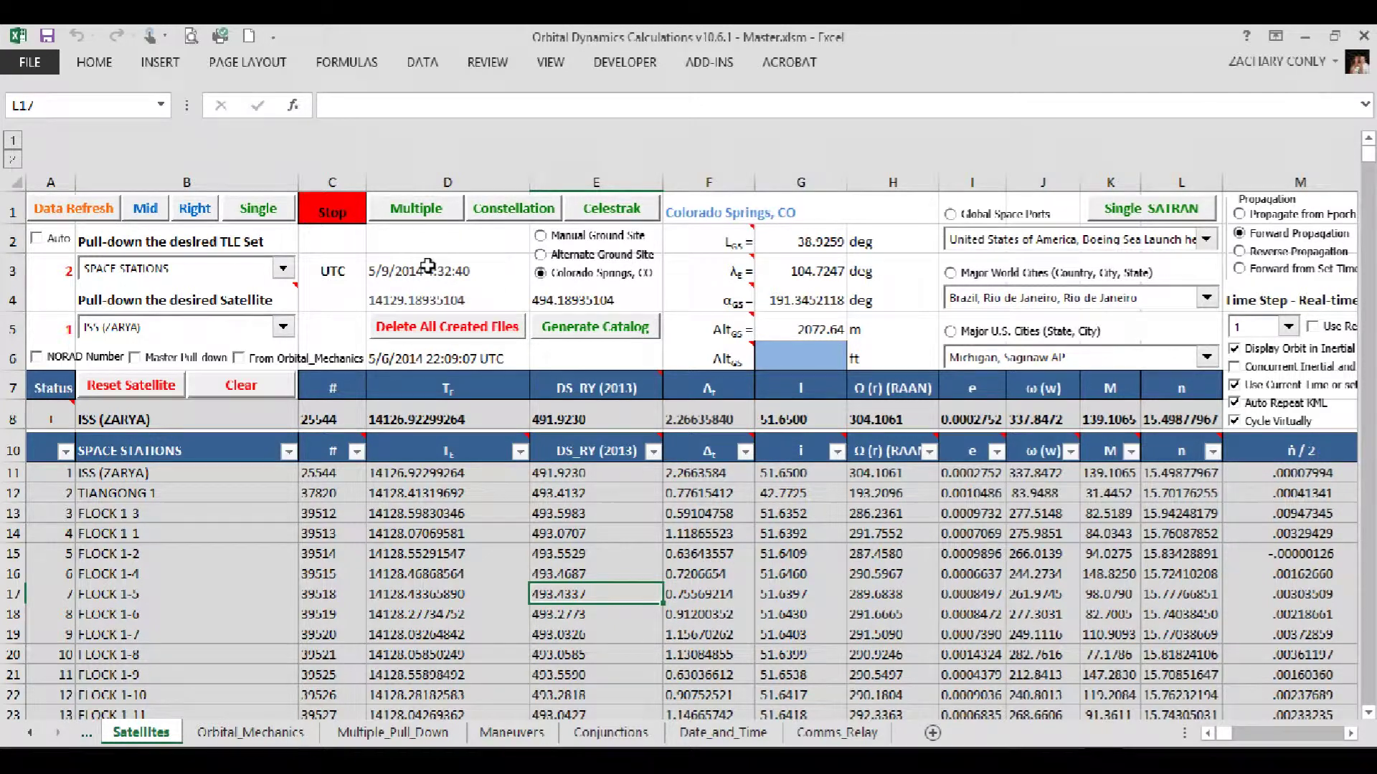
click(340, 215)
click(375, 214)
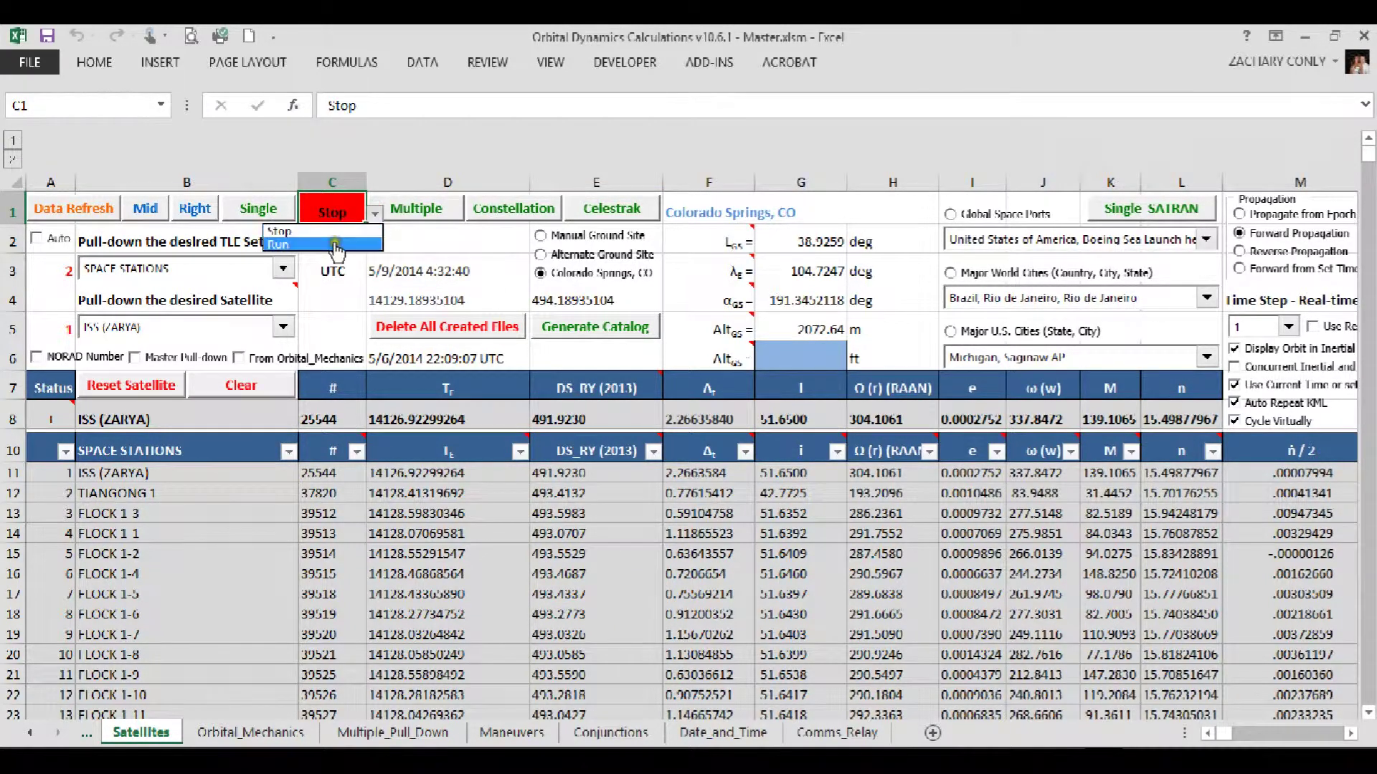
click(336, 245)
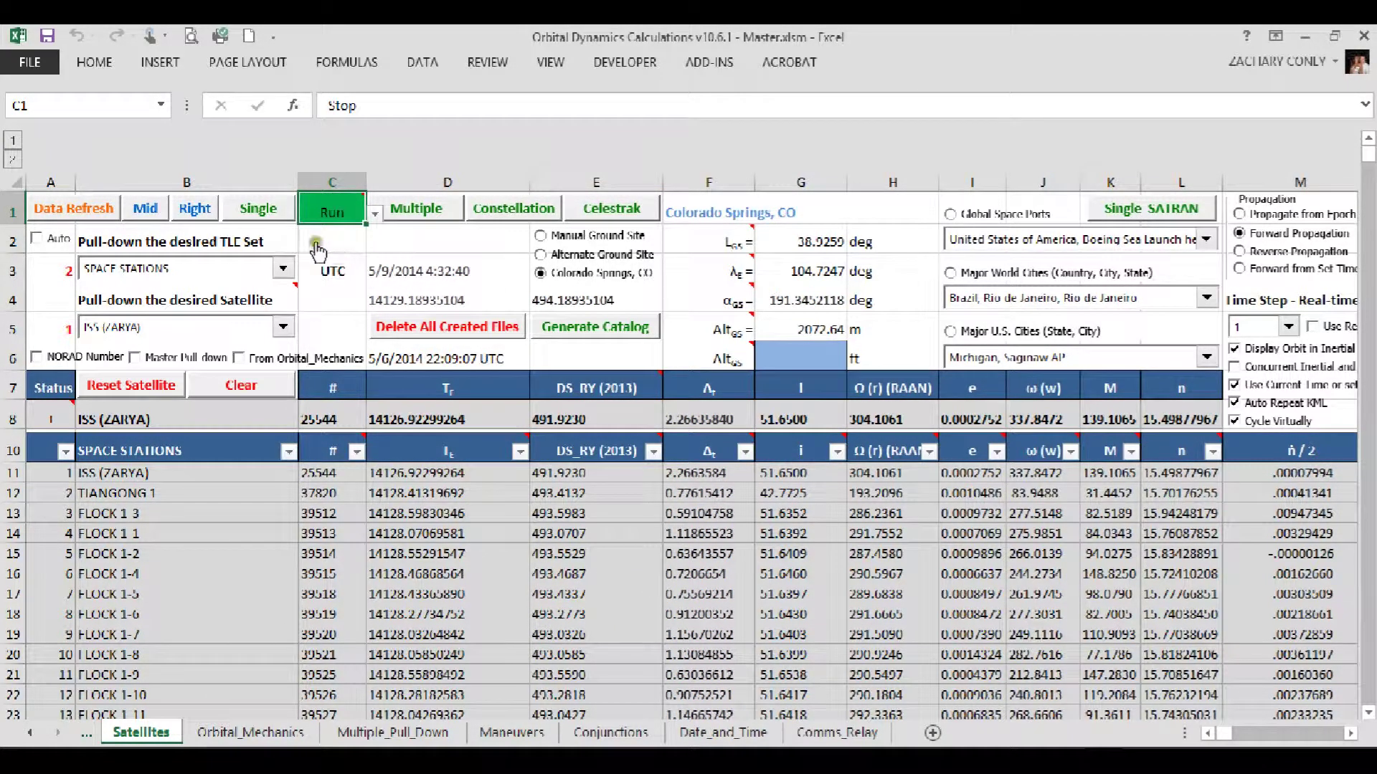
click(264, 210)
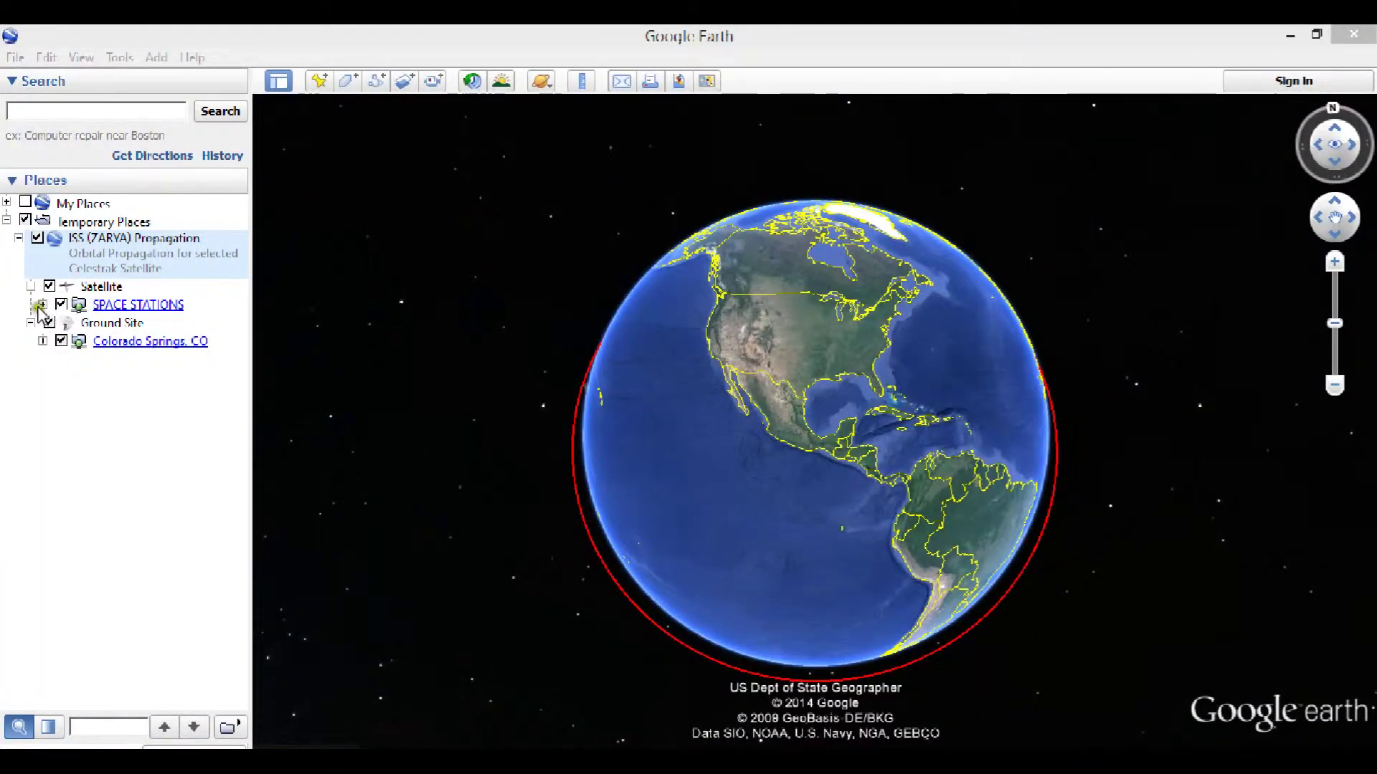
- In Google Earth, revert the ISS (ZARYA) Propagation and bring the moving satellite into a close overhead view
click(42, 304)
right_click(111, 242)
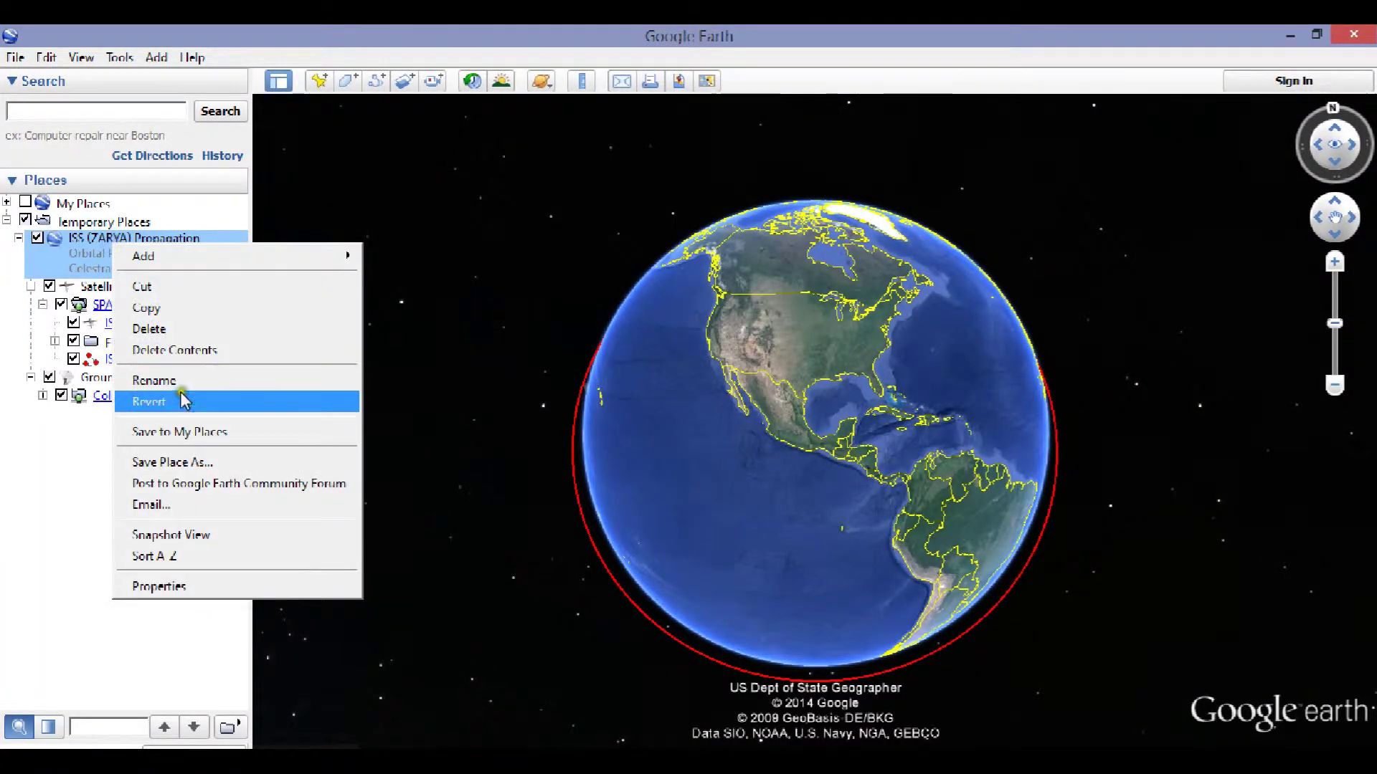
click(179, 399)
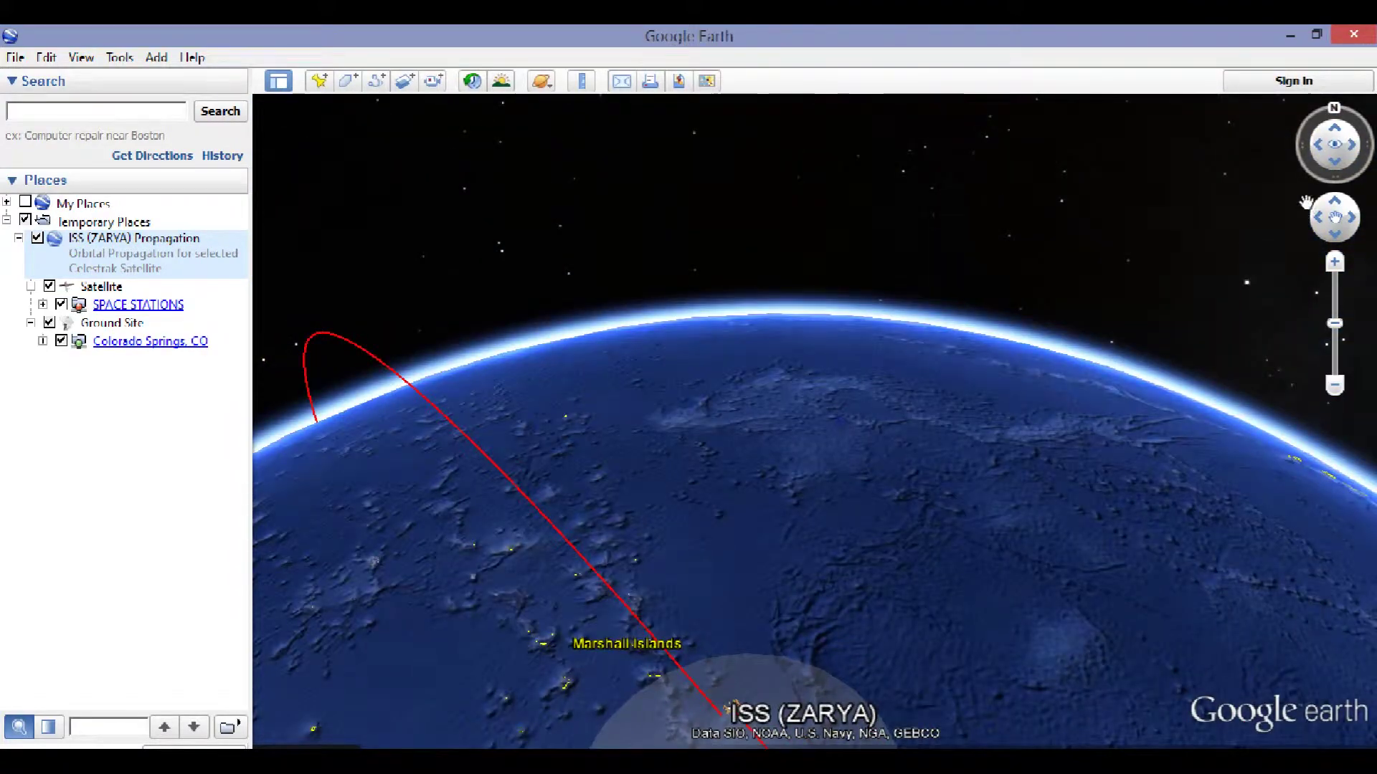
click(1330, 164)
drag(1002, 645, 1176, 513)
drag(1107, 589, 1050, 376)
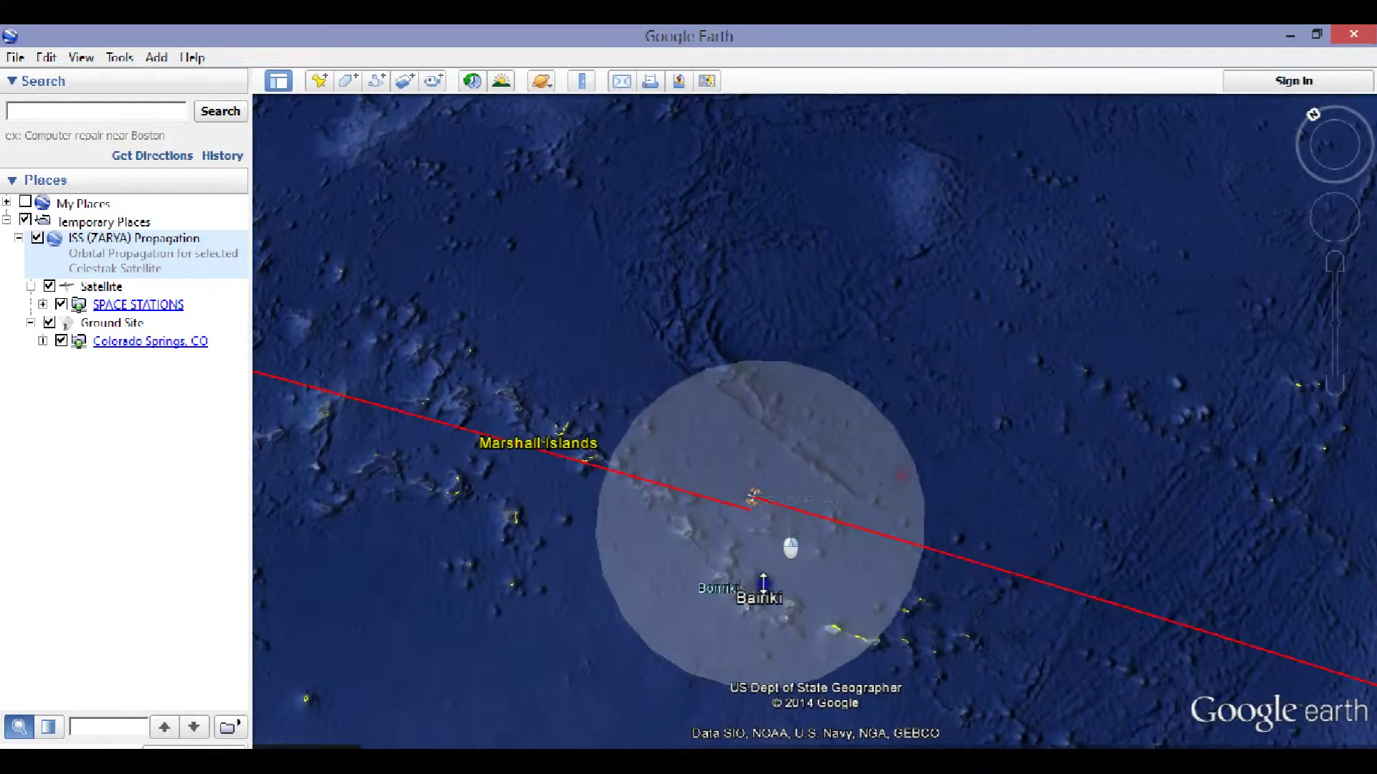
scroll(771, 531, up, 5)
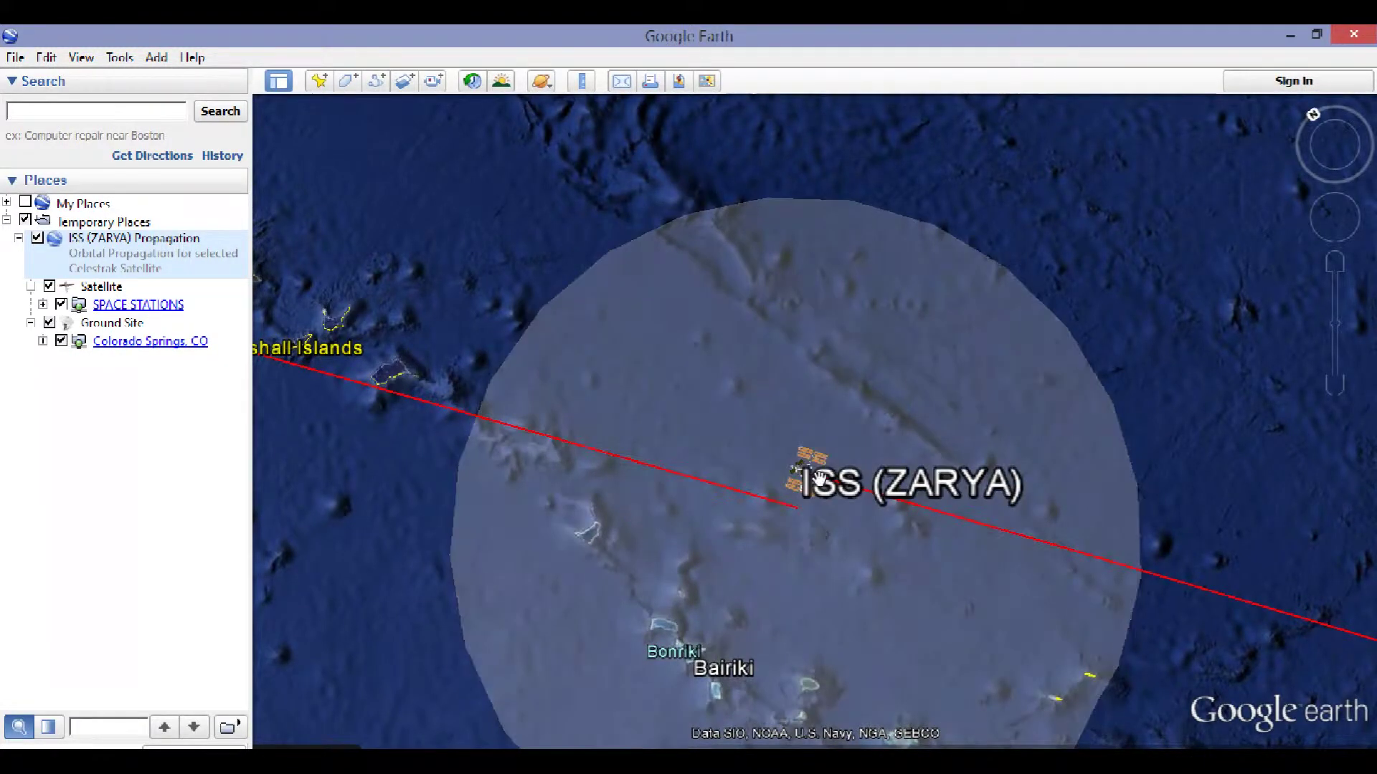
- Switch to the Excel workbook, select Reverse Propagation, and return to Google Earth to watch the satellite's motion
click(914, 666)
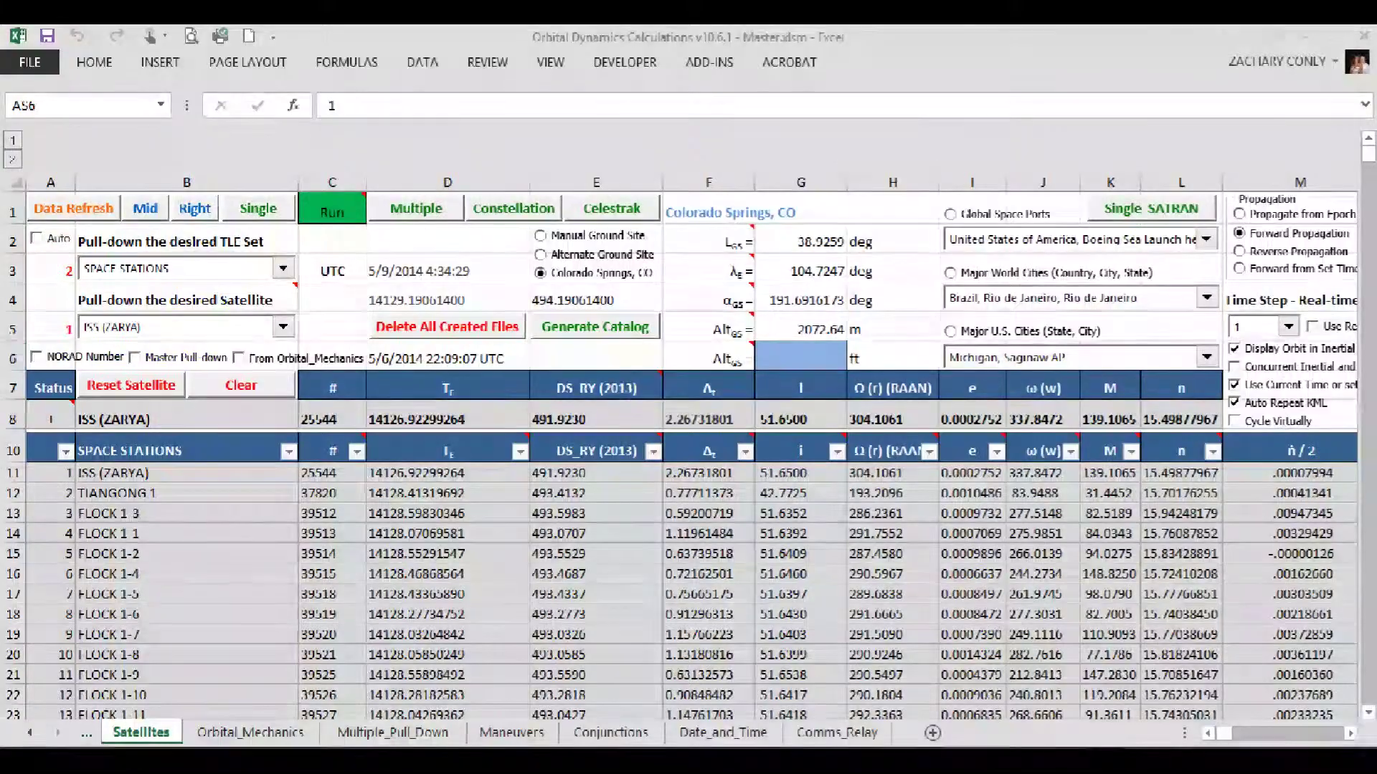
click(1240, 252)
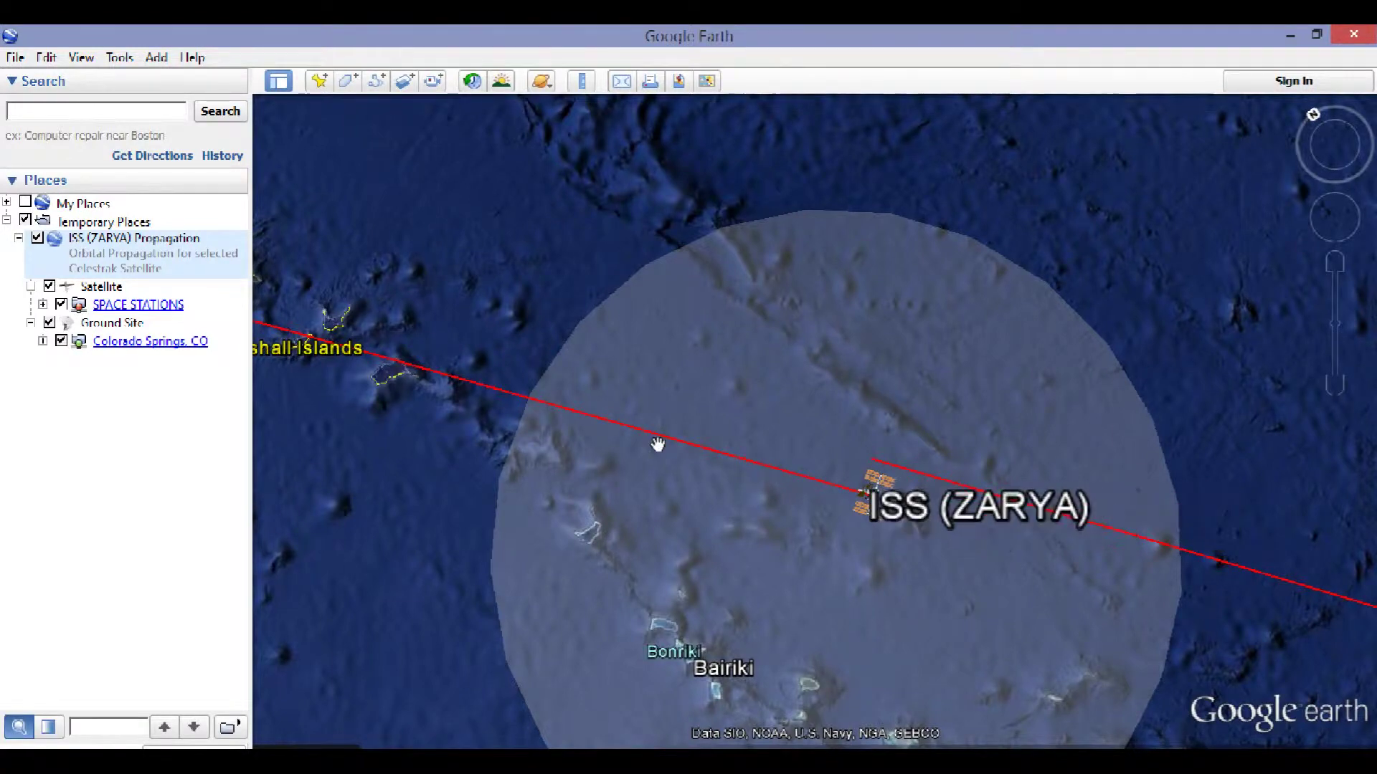
drag(666, 527, 597, 470)
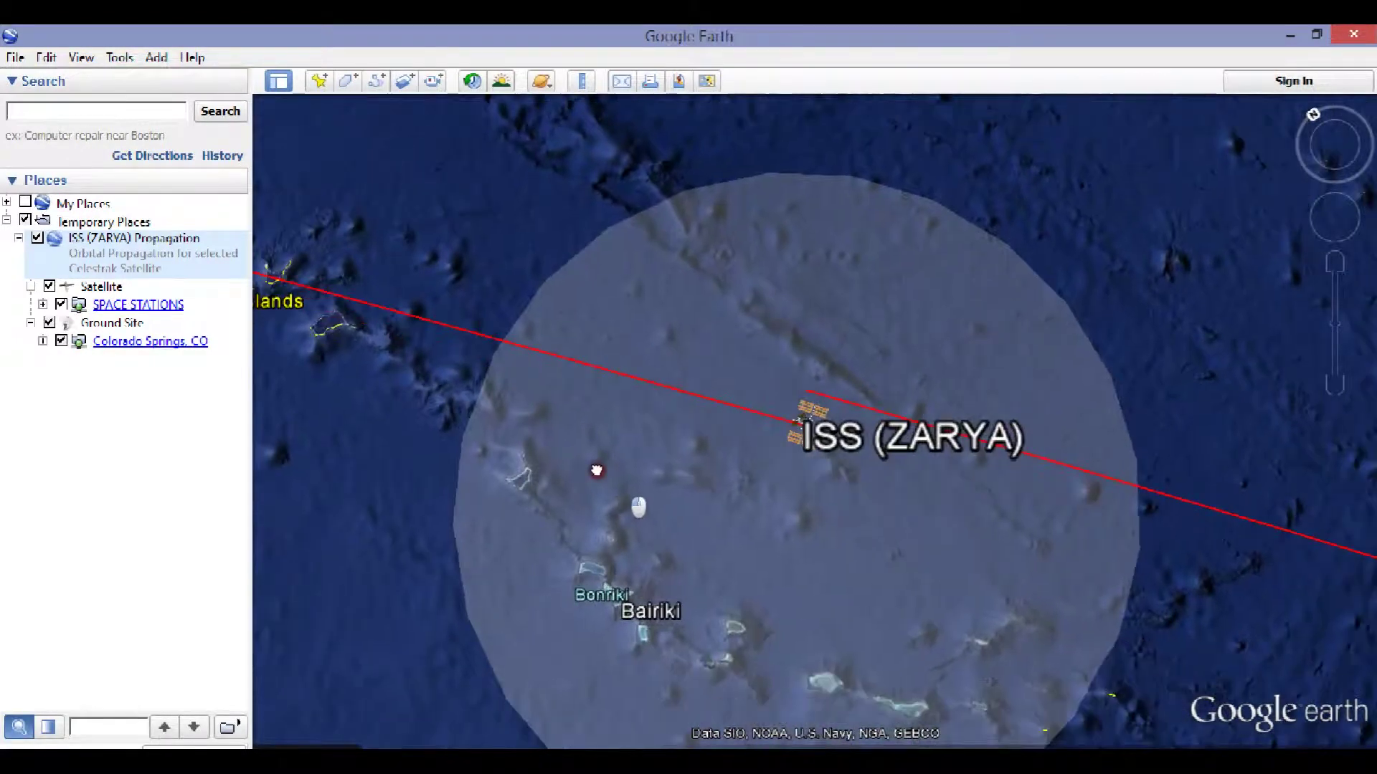
scroll(681, 481, down, 3)
scroll(730, 485, down, 1)
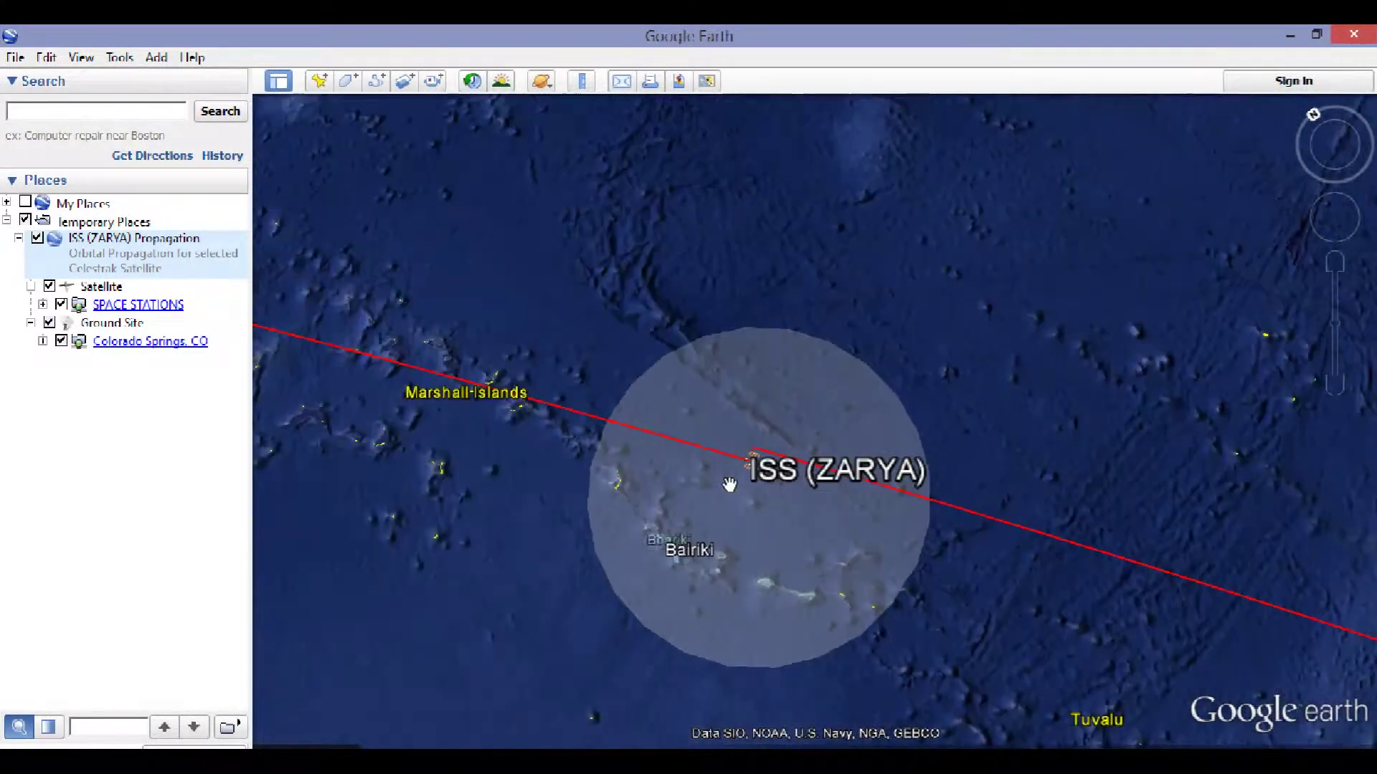
drag(730, 485, 765, 529)
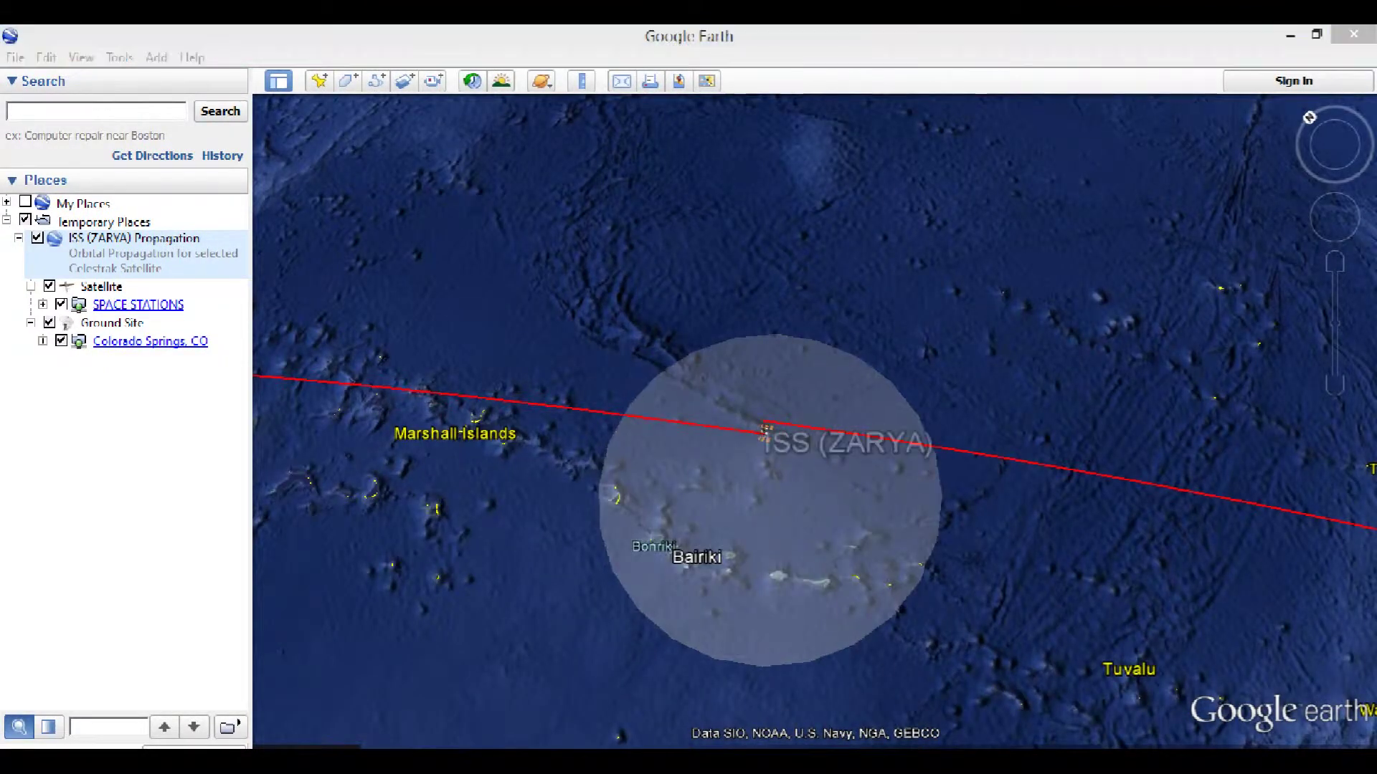
- Select Propagate from Epoch in the Excel workbook, then fly to the ISS (ZARYA) satellite in Google Earth
key(alt+Tab)
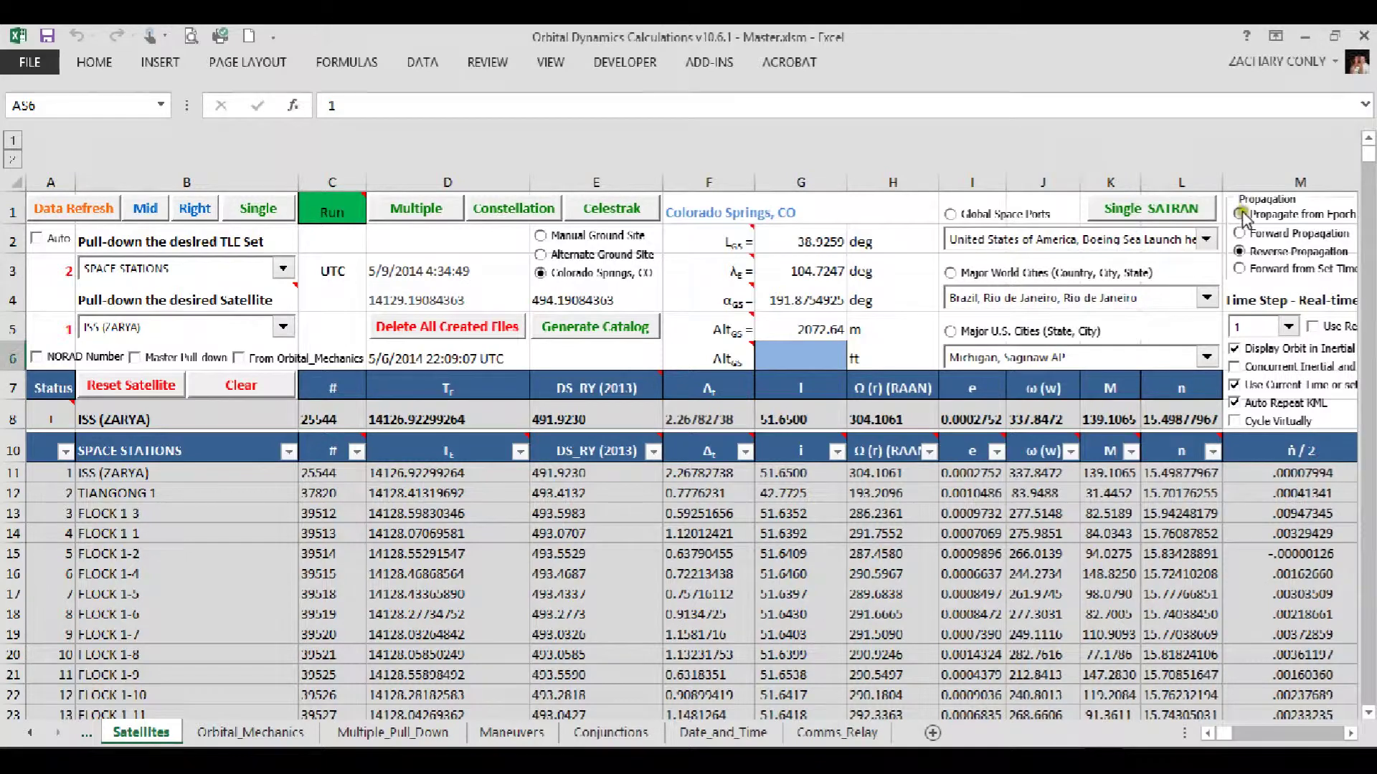
click(1240, 213)
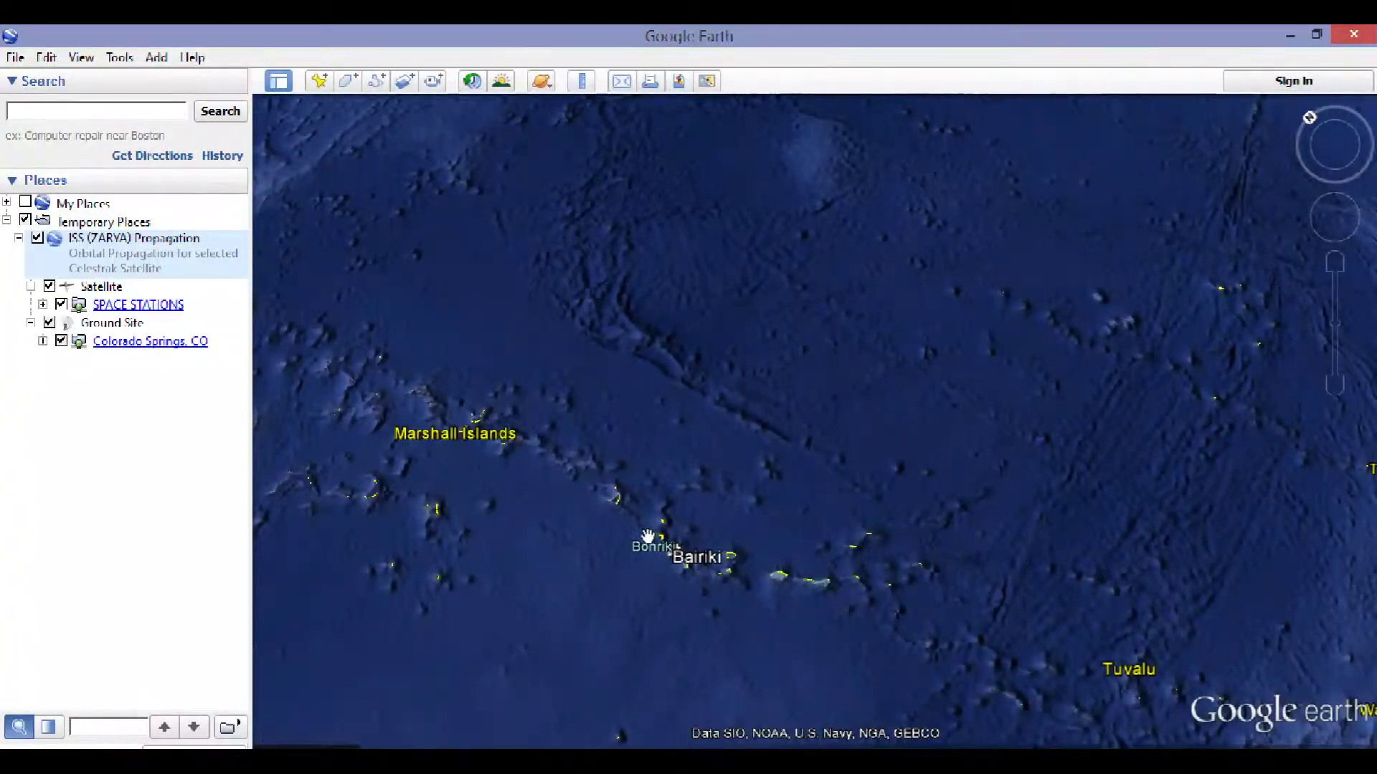
click(43, 304)
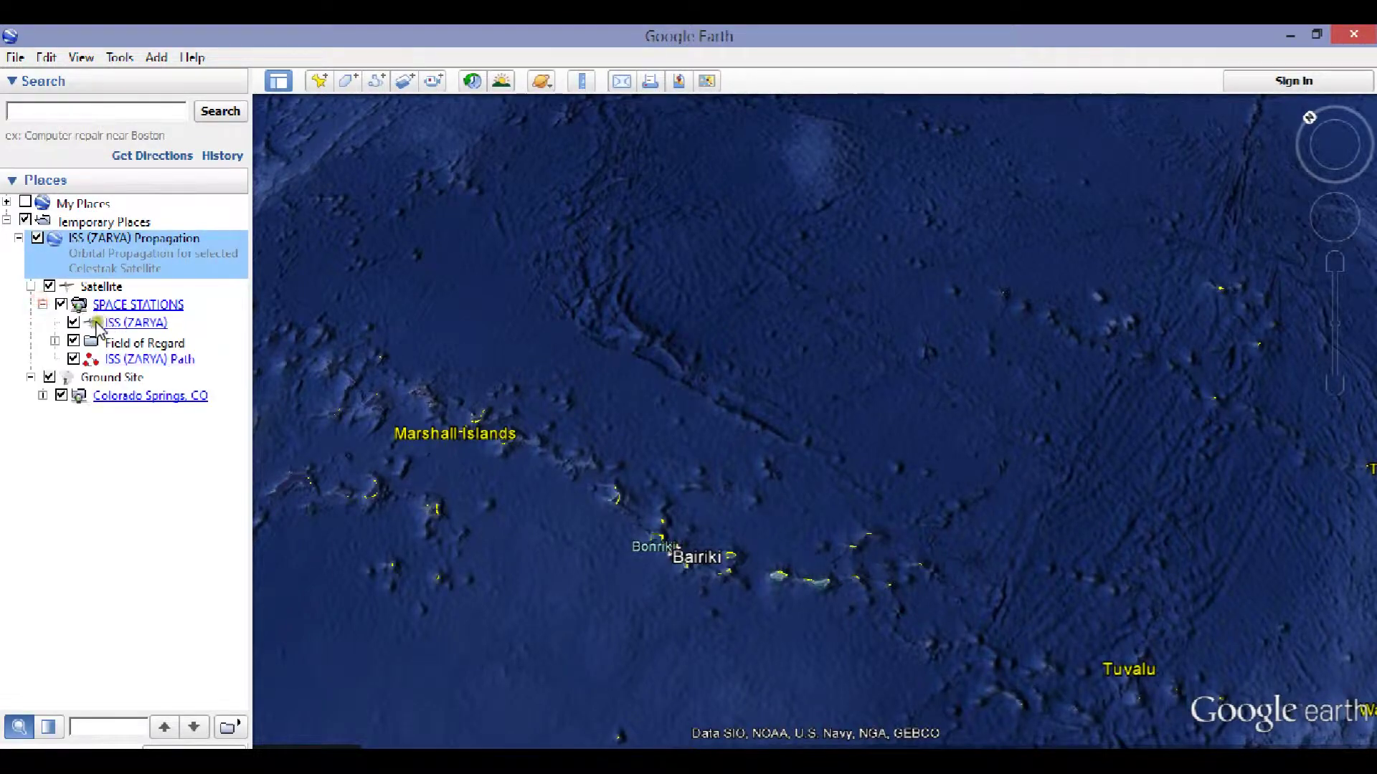
double_click(92, 322)
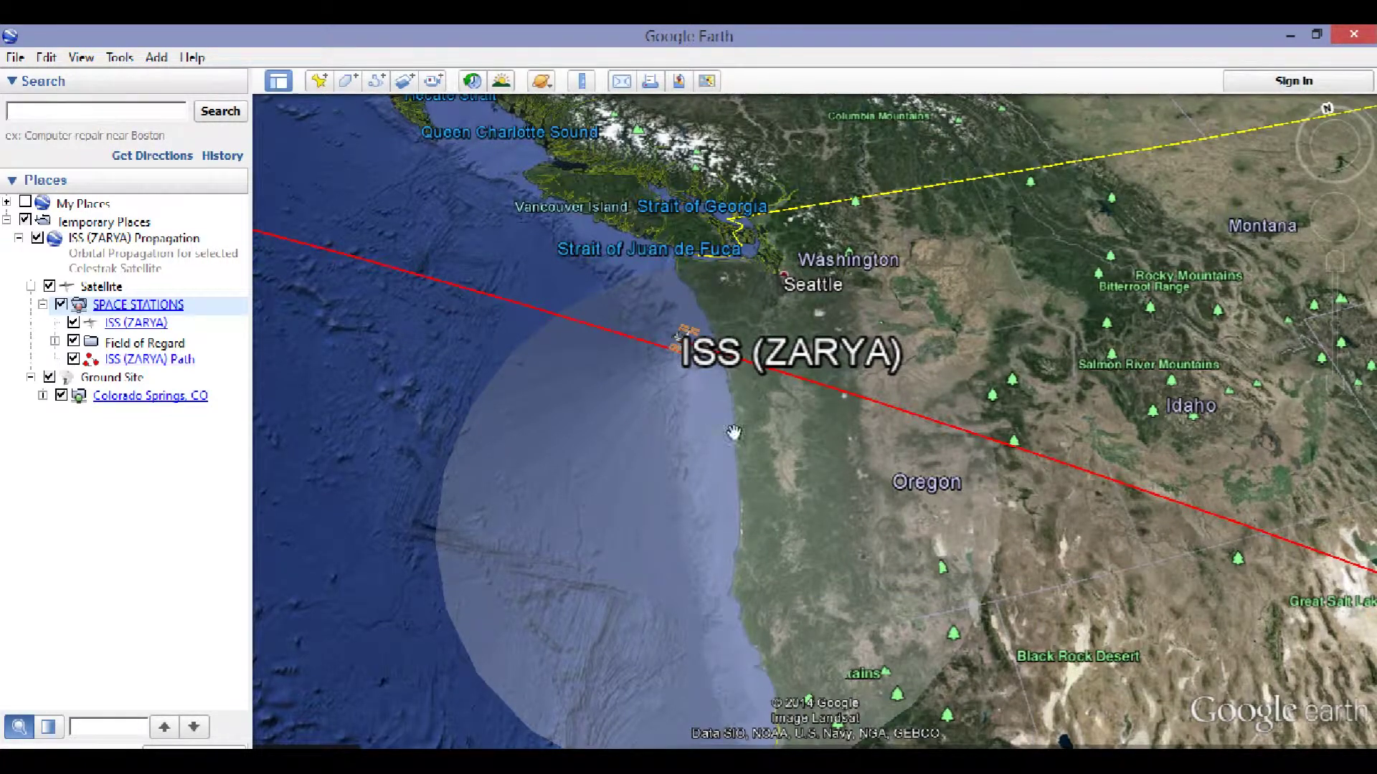
- Restore Forward Propagation in the Excel workbook and fly to ISS (ZARYA) again in Google Earth
click(251, 748)
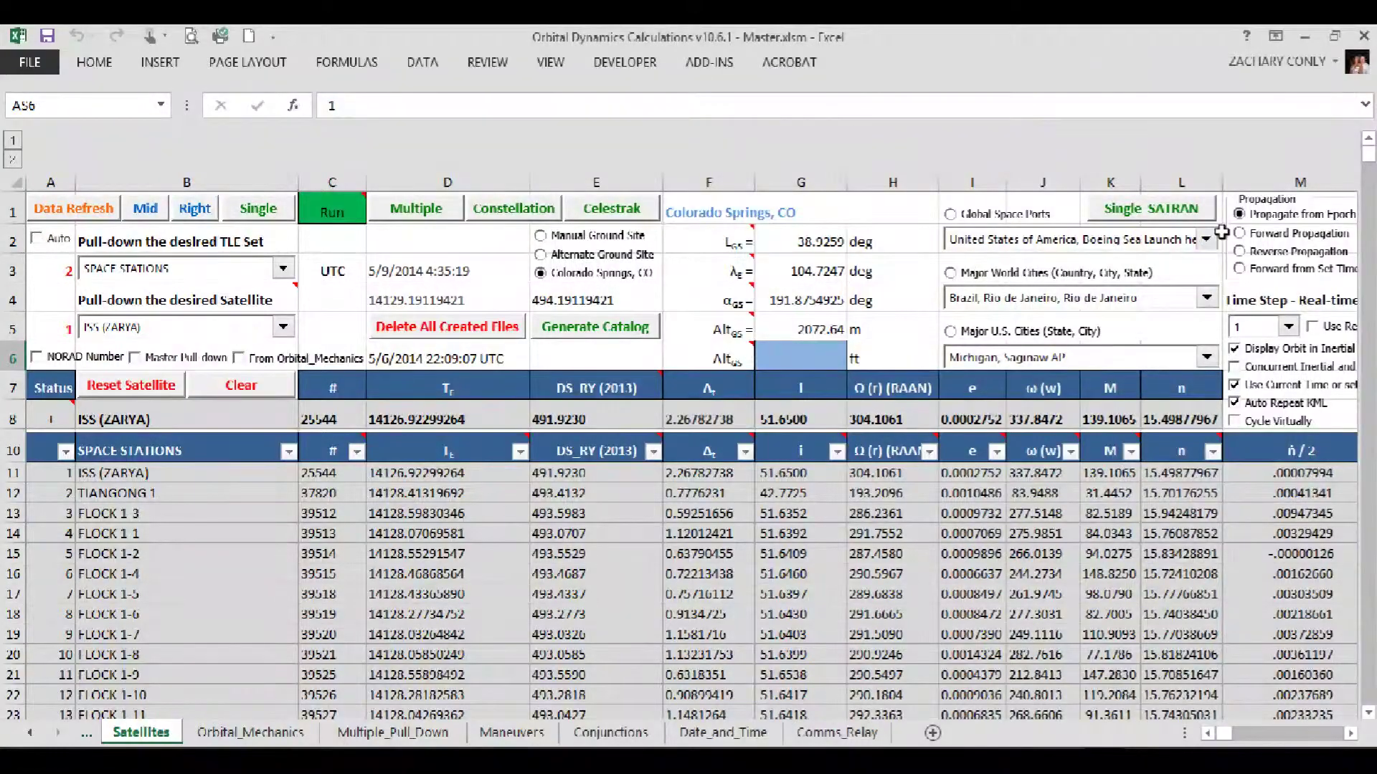
click(443, 605)
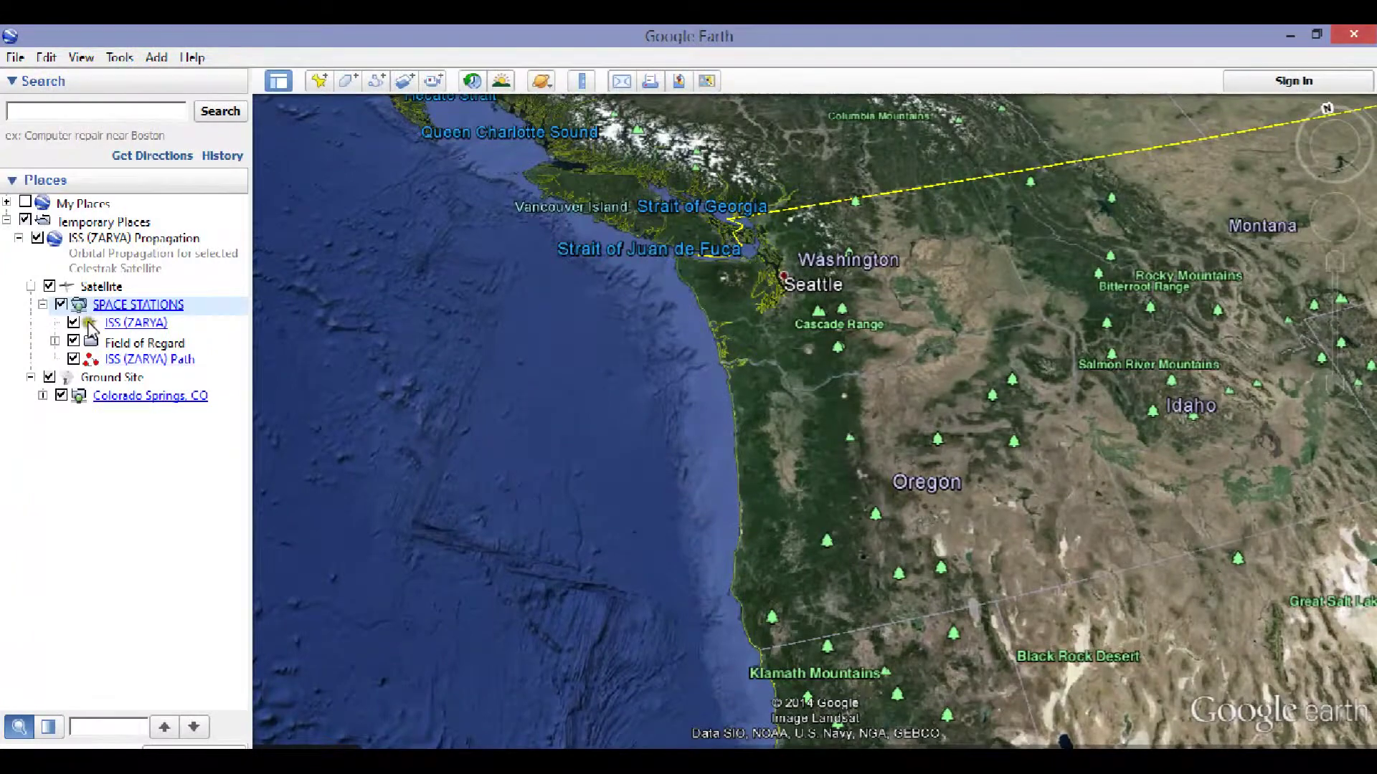
double_click(93, 324)
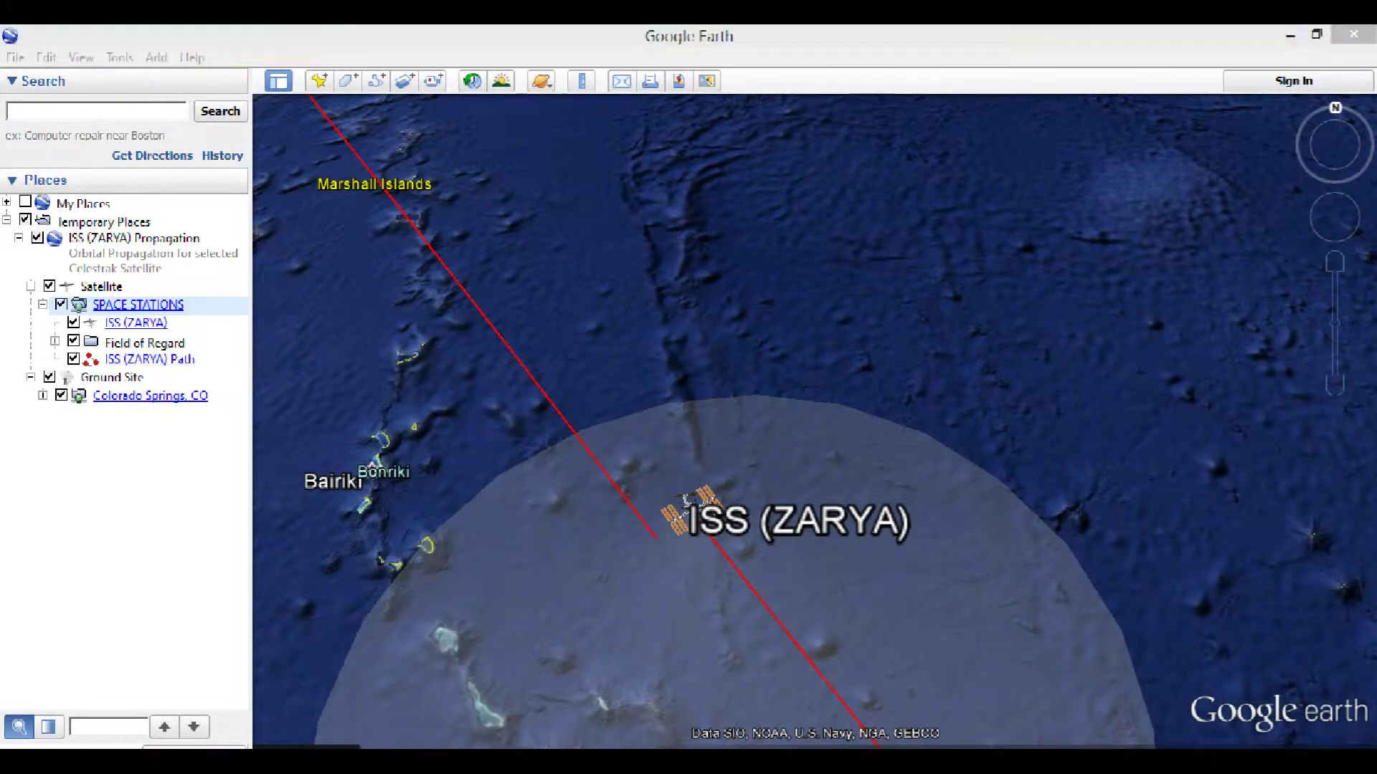
- Return to the Excel workbook and set the run status to Stop
key(alt+Tab)
click(343, 210)
click(374, 215)
click(332, 239)
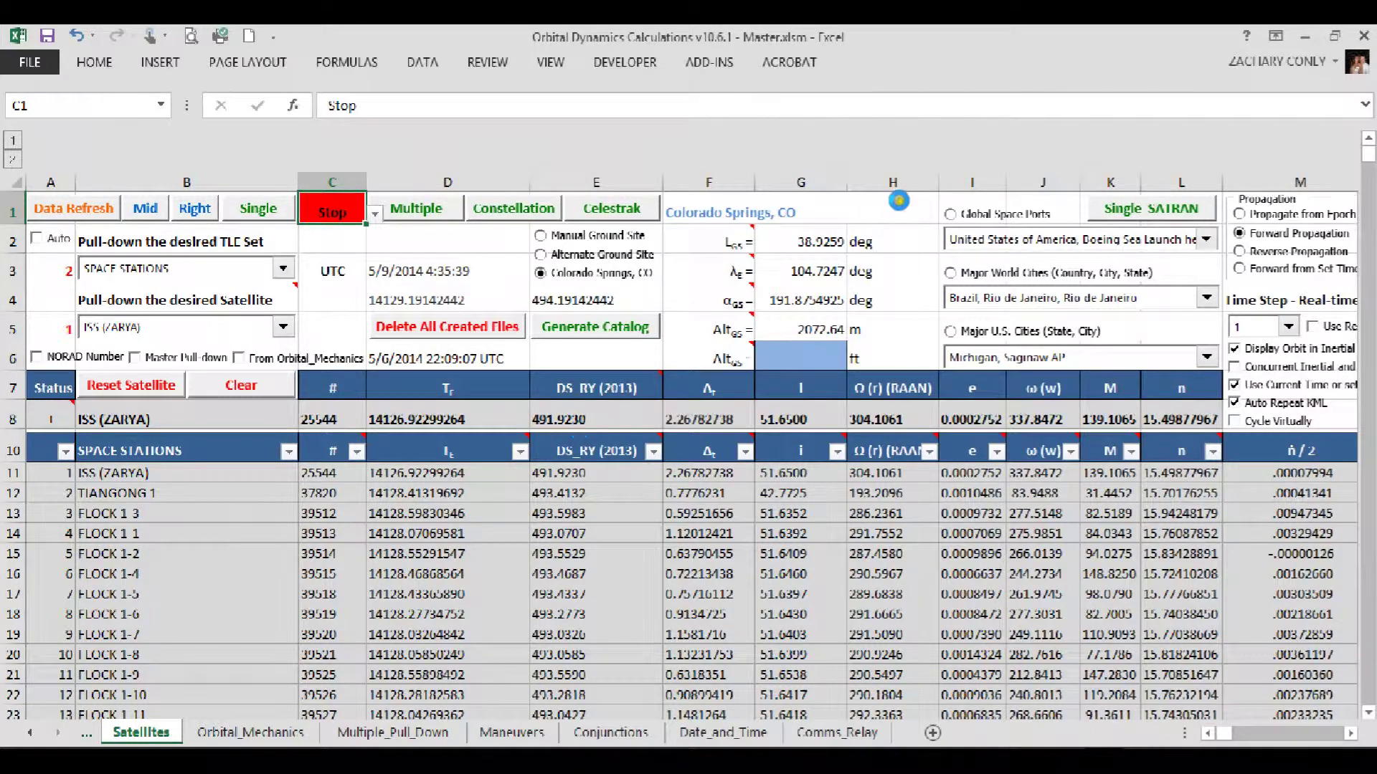
- Select Forward from Set Time as the propagation mode and inspect the set time cell beside it
click(1240, 269)
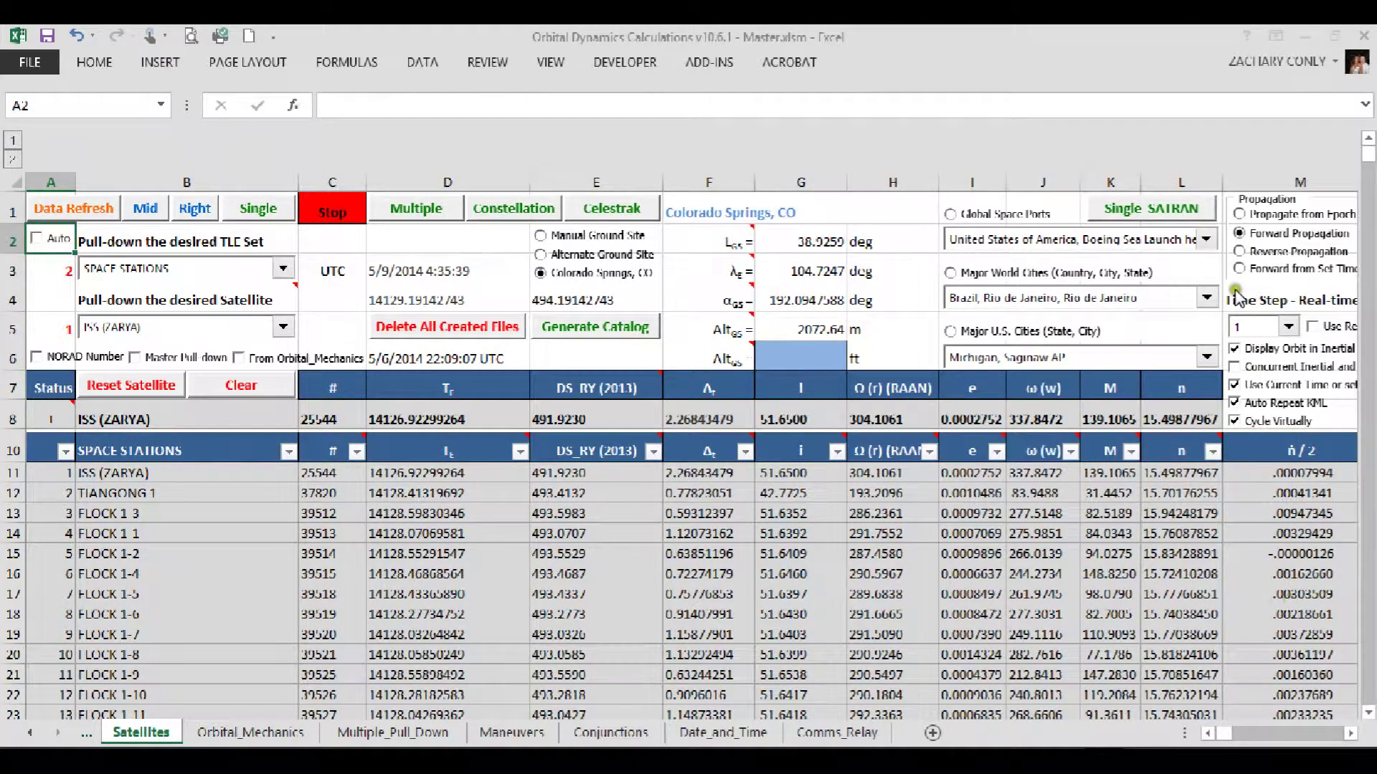
click(1277, 631)
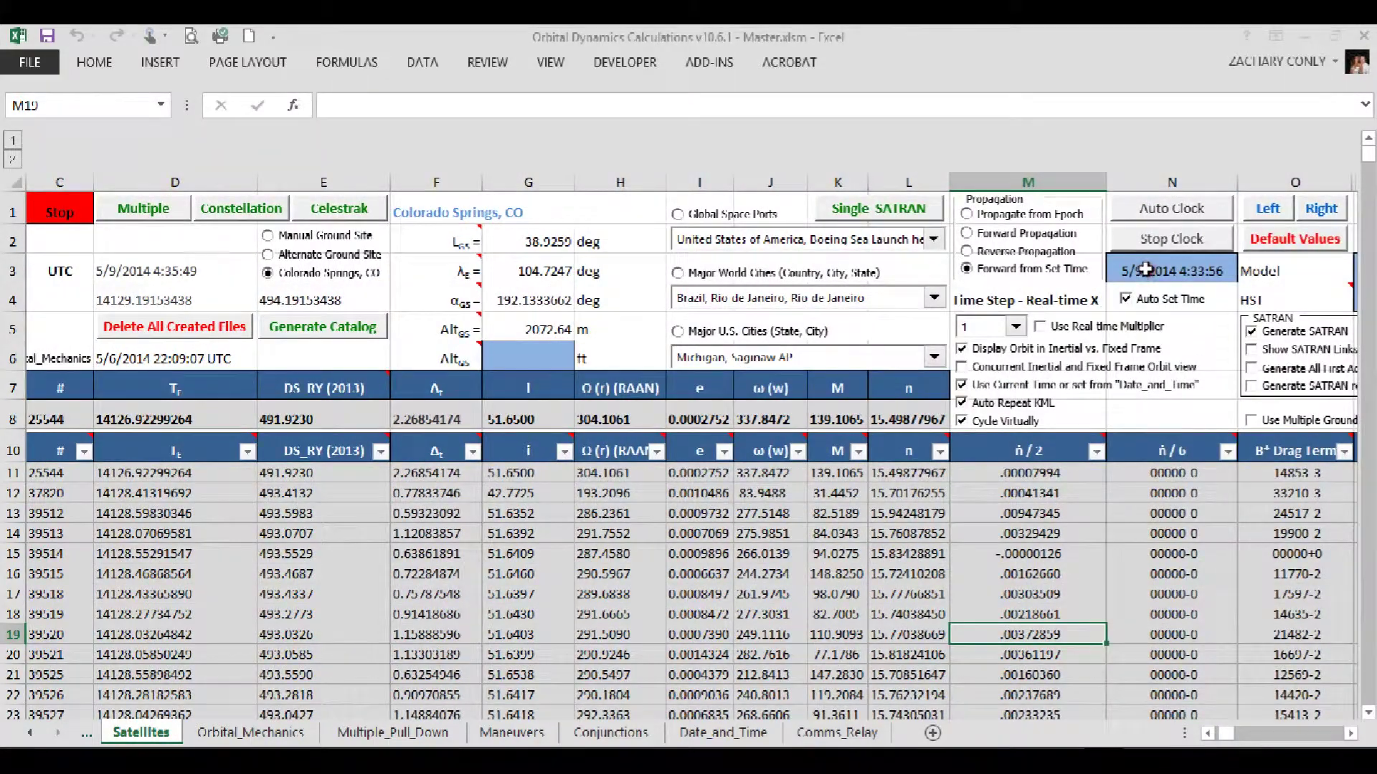
click(1145, 271)
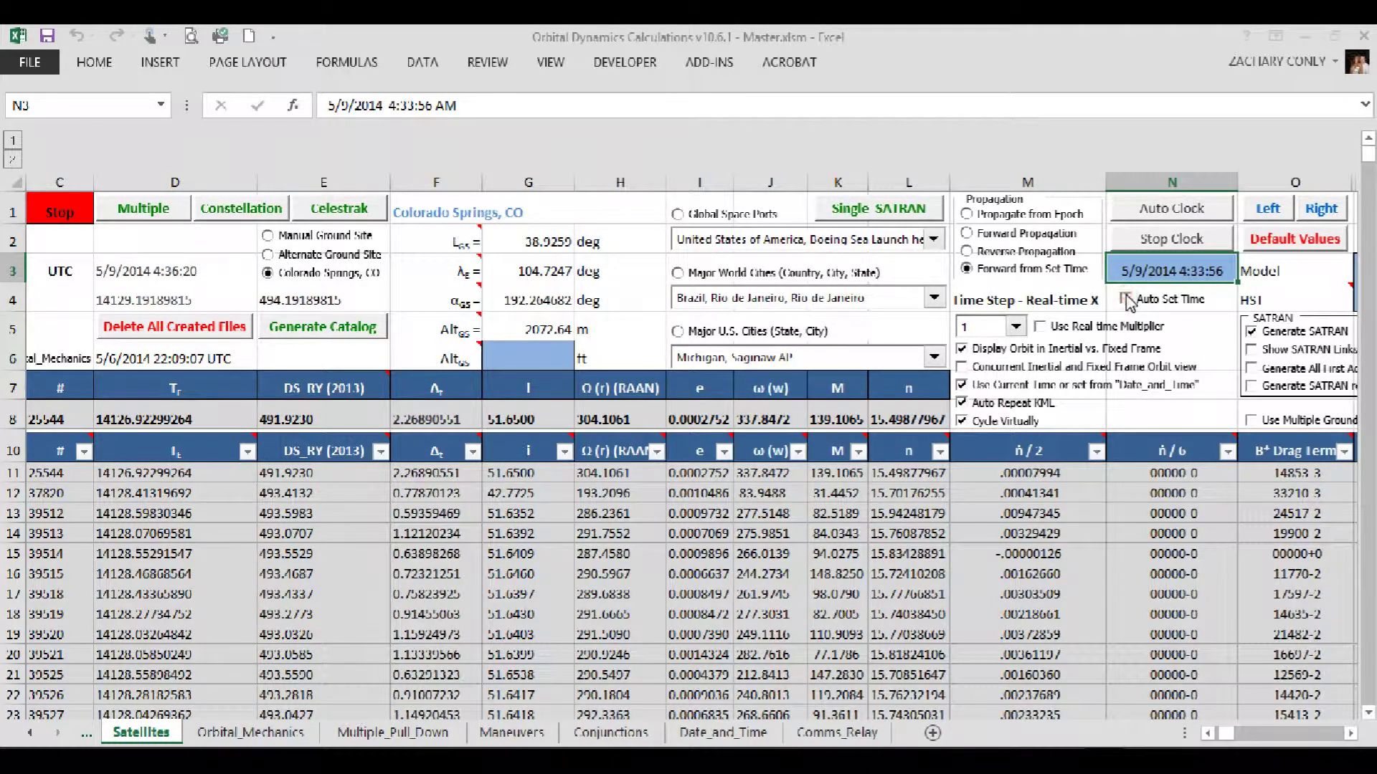
click(1089, 506)
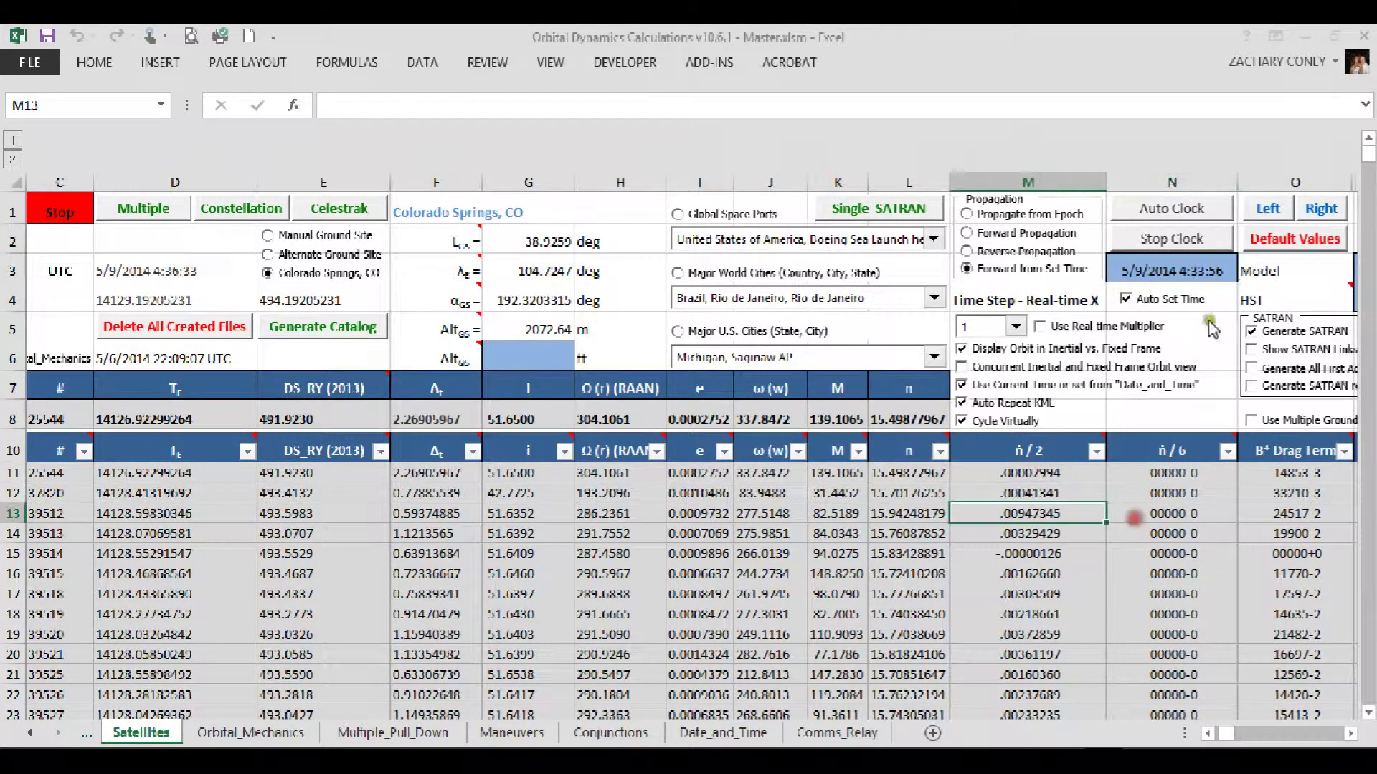
- Set the run status back to Run and launch the single-satellite propagation from the set time
click(1263, 210)
click(367, 213)
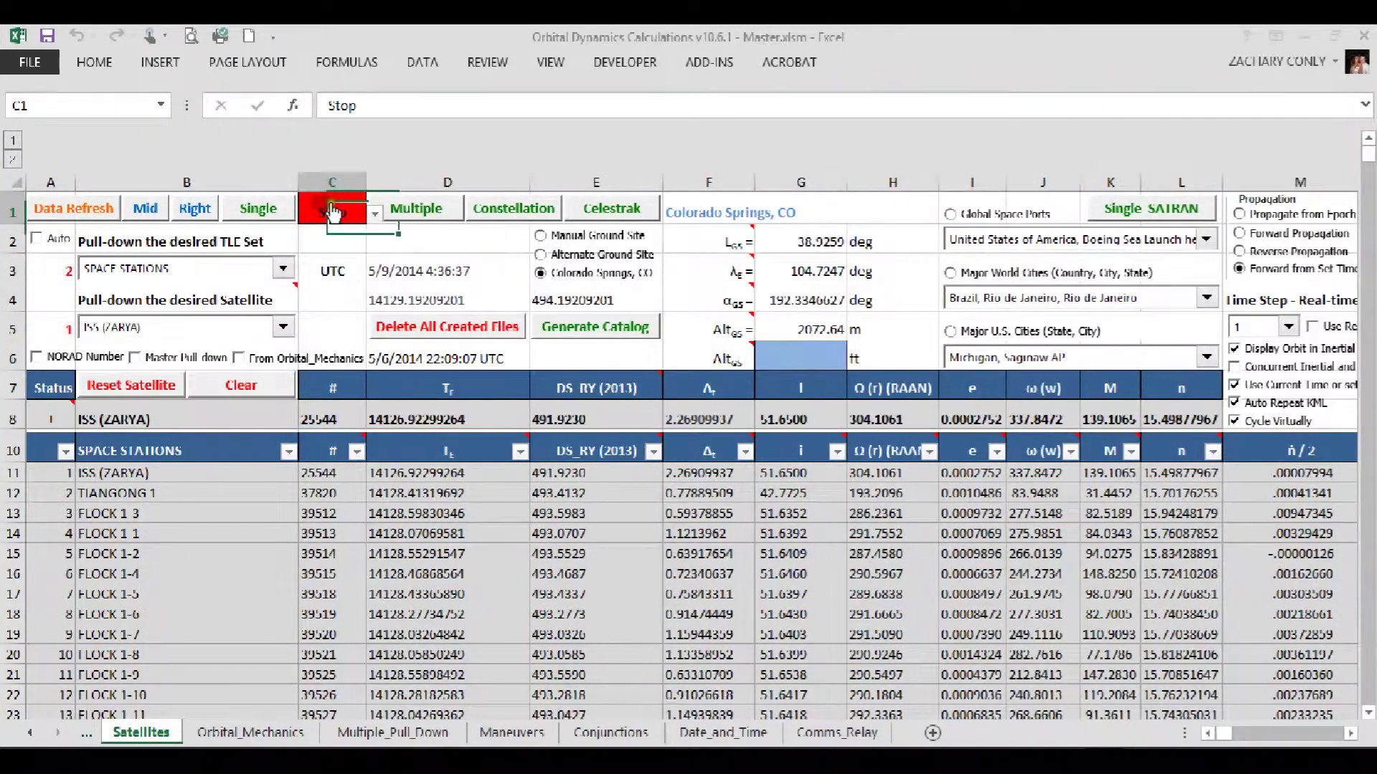
click(373, 215)
click(324, 244)
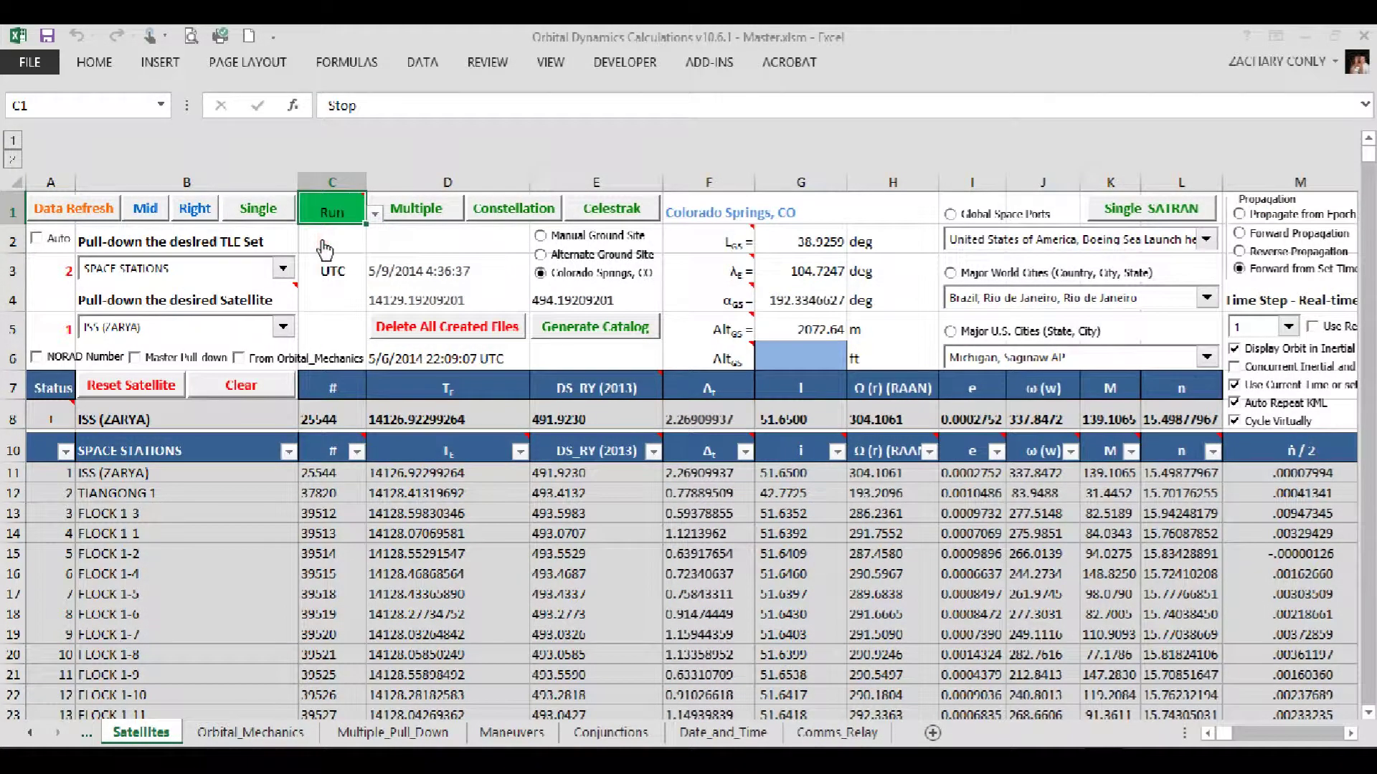
click(260, 208)
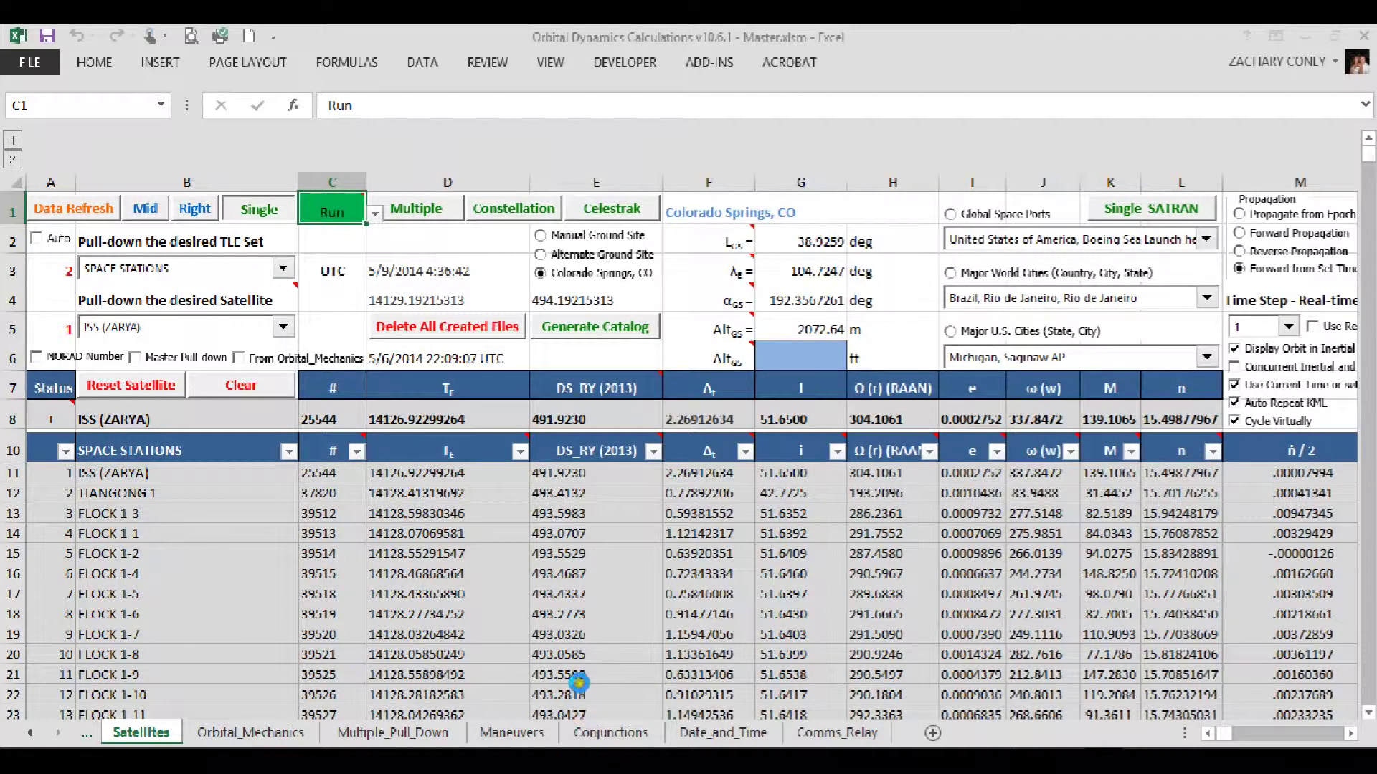
- In Google Earth, revert the ISS (ZARYA) Propagation and view the satellite's path from its initial location, including a tilted view
click(623, 760)
drag(603, 562, 600, 227)
drag(645, 514, 858, 381)
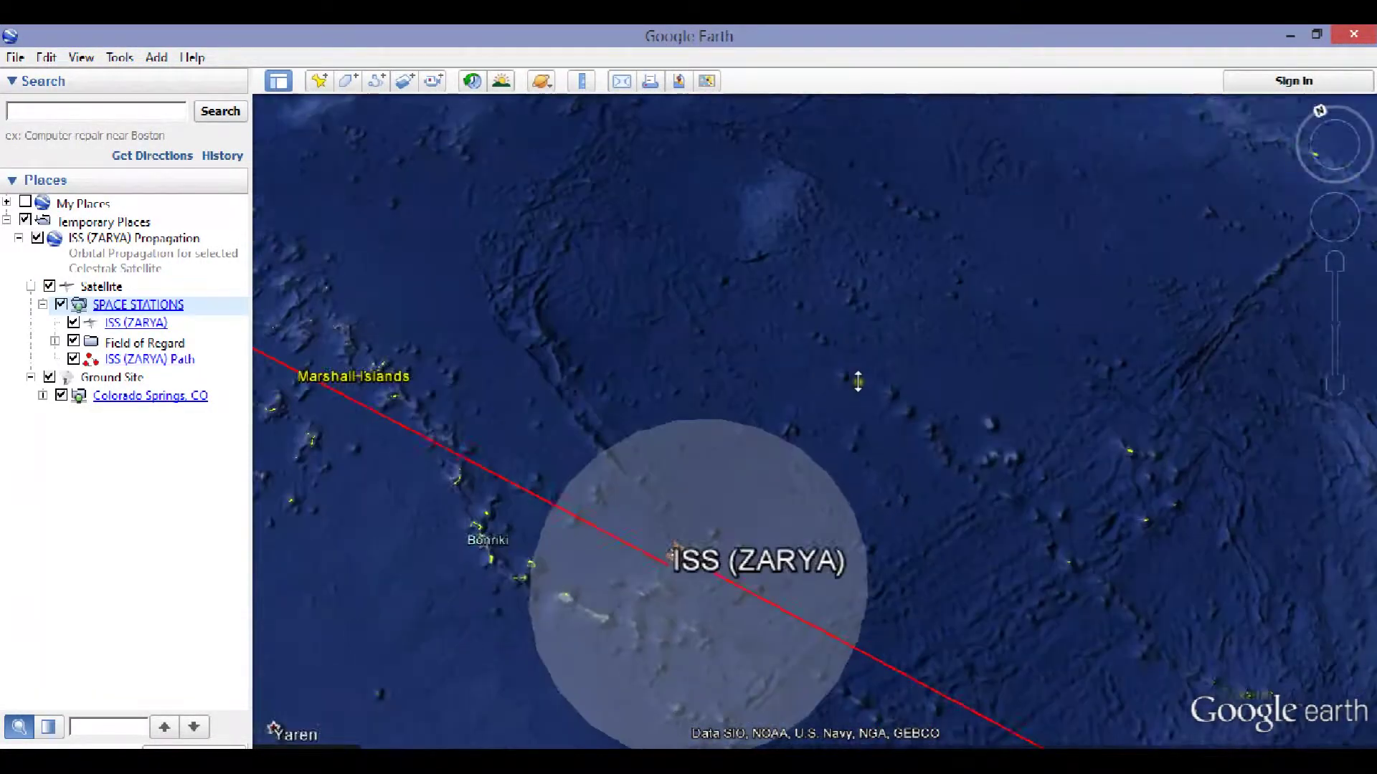
right_click(123, 242)
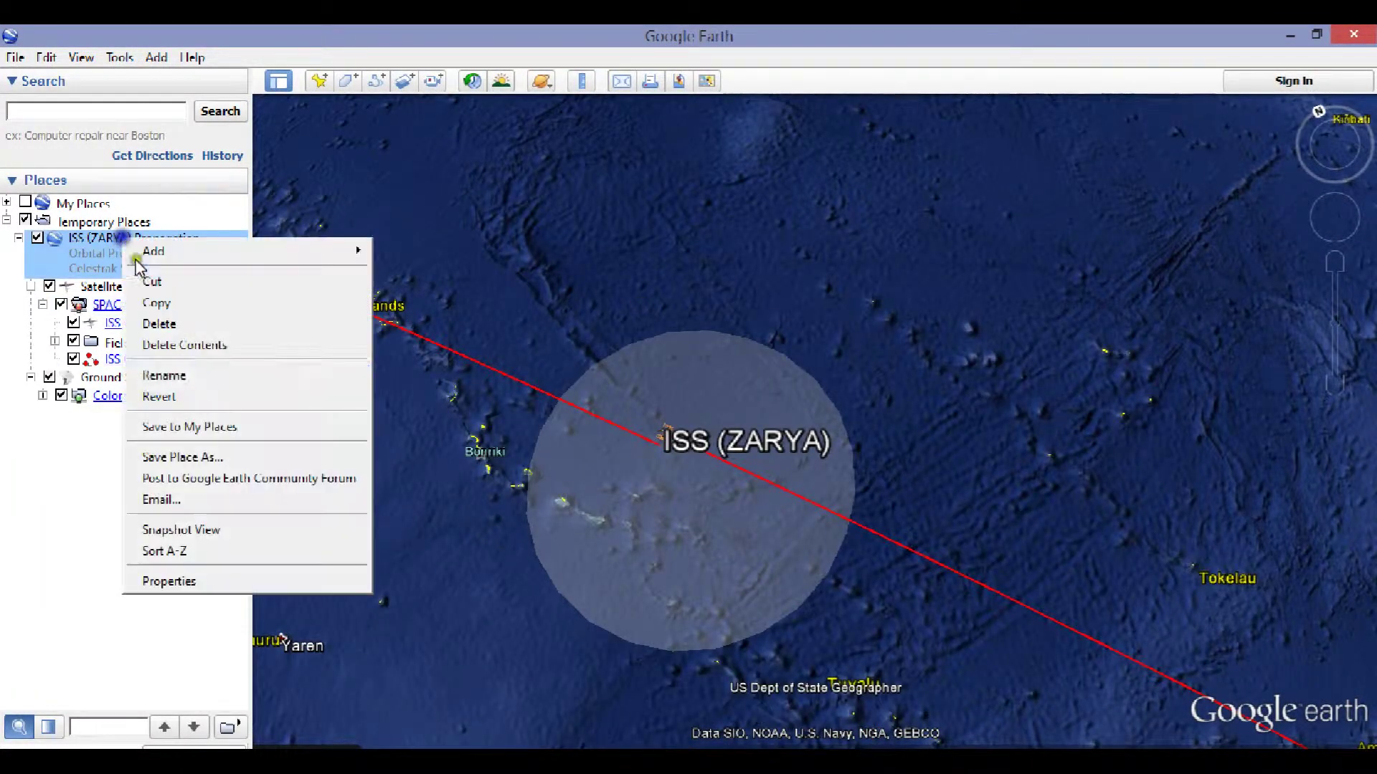
click(159, 394)
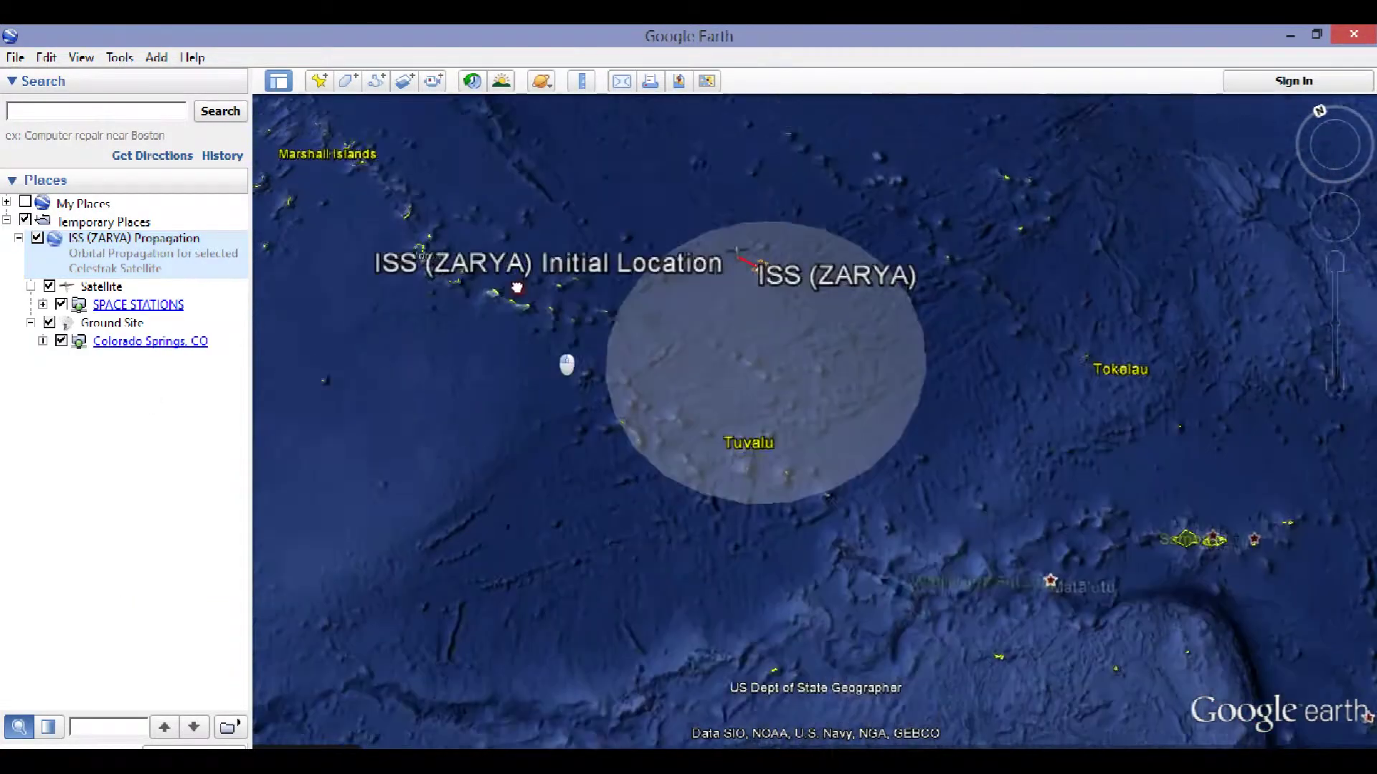
drag(517, 287, 529, 287)
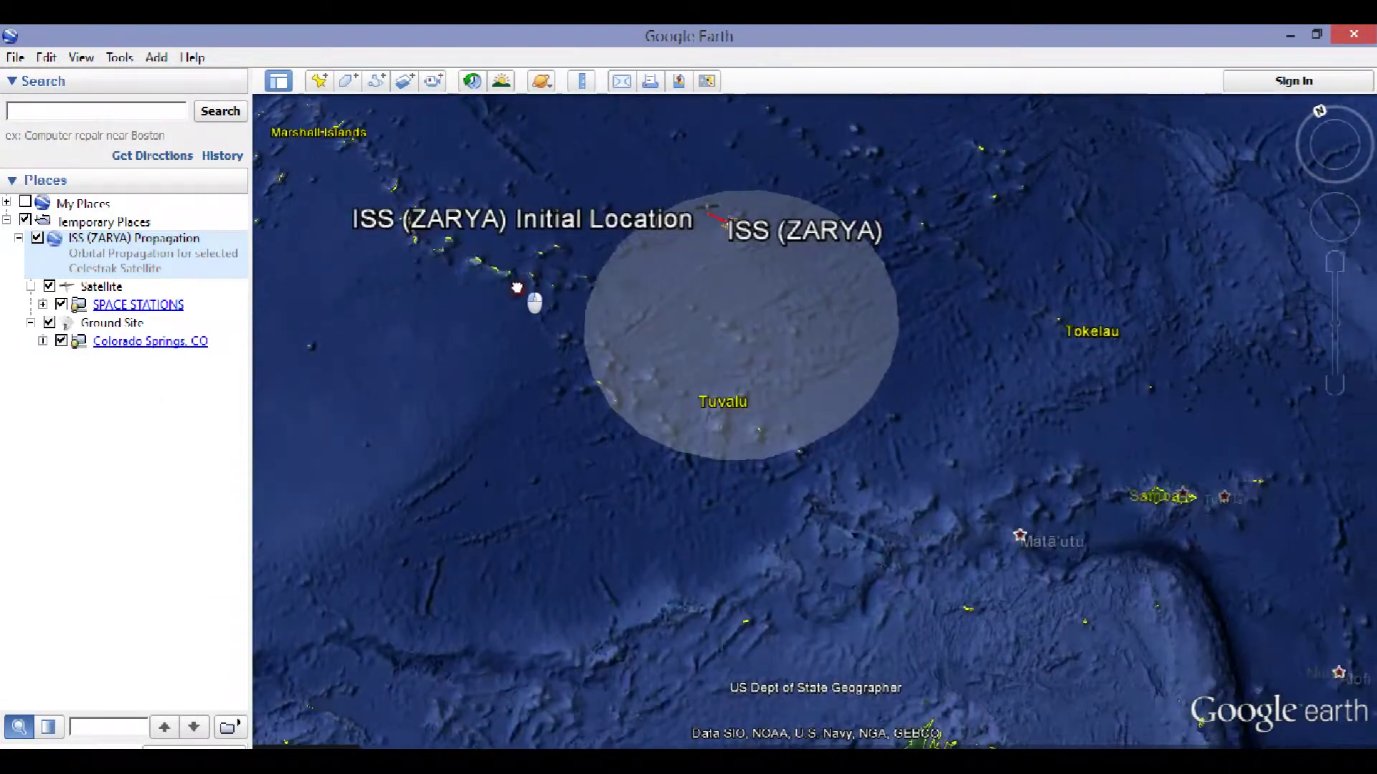
drag(725, 228, 768, 415)
drag(754, 339, 763, 436)
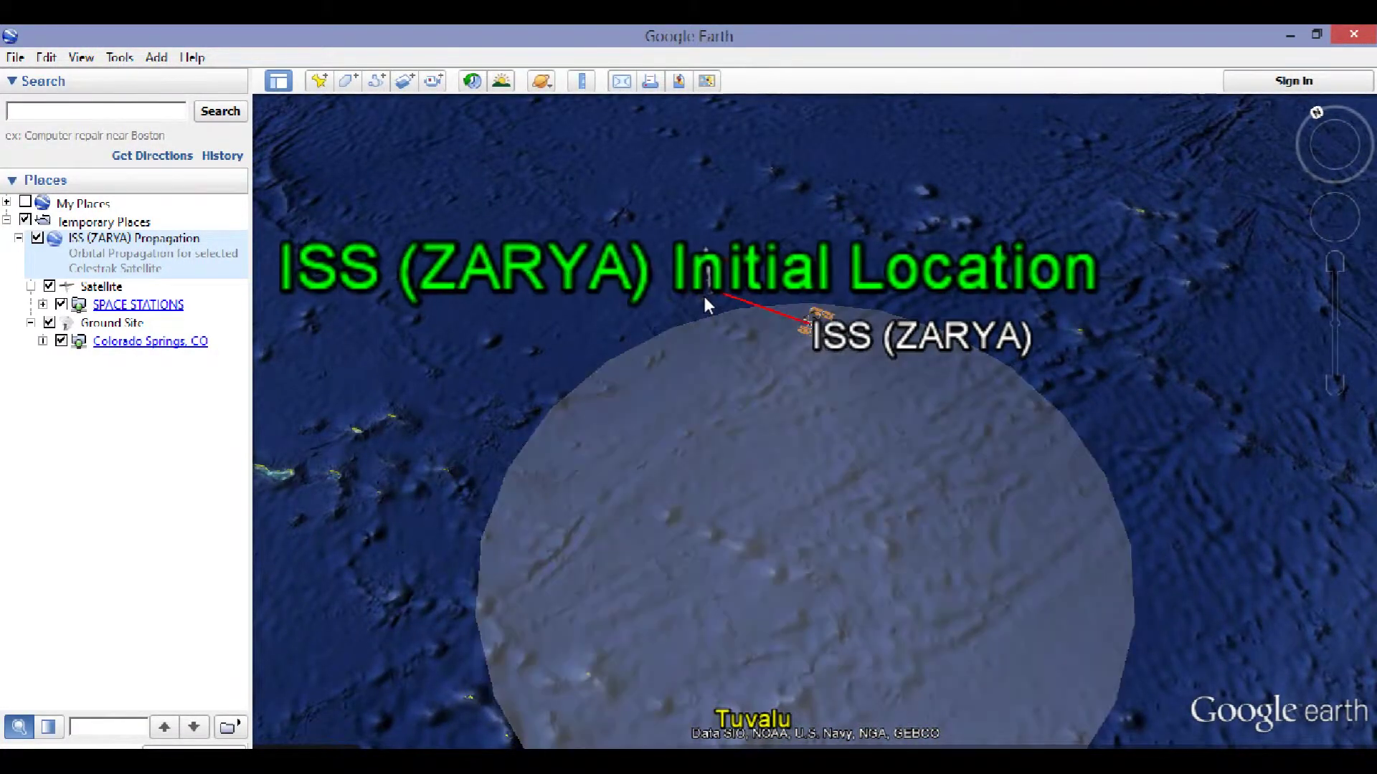
drag(771, 420, 744, 473)
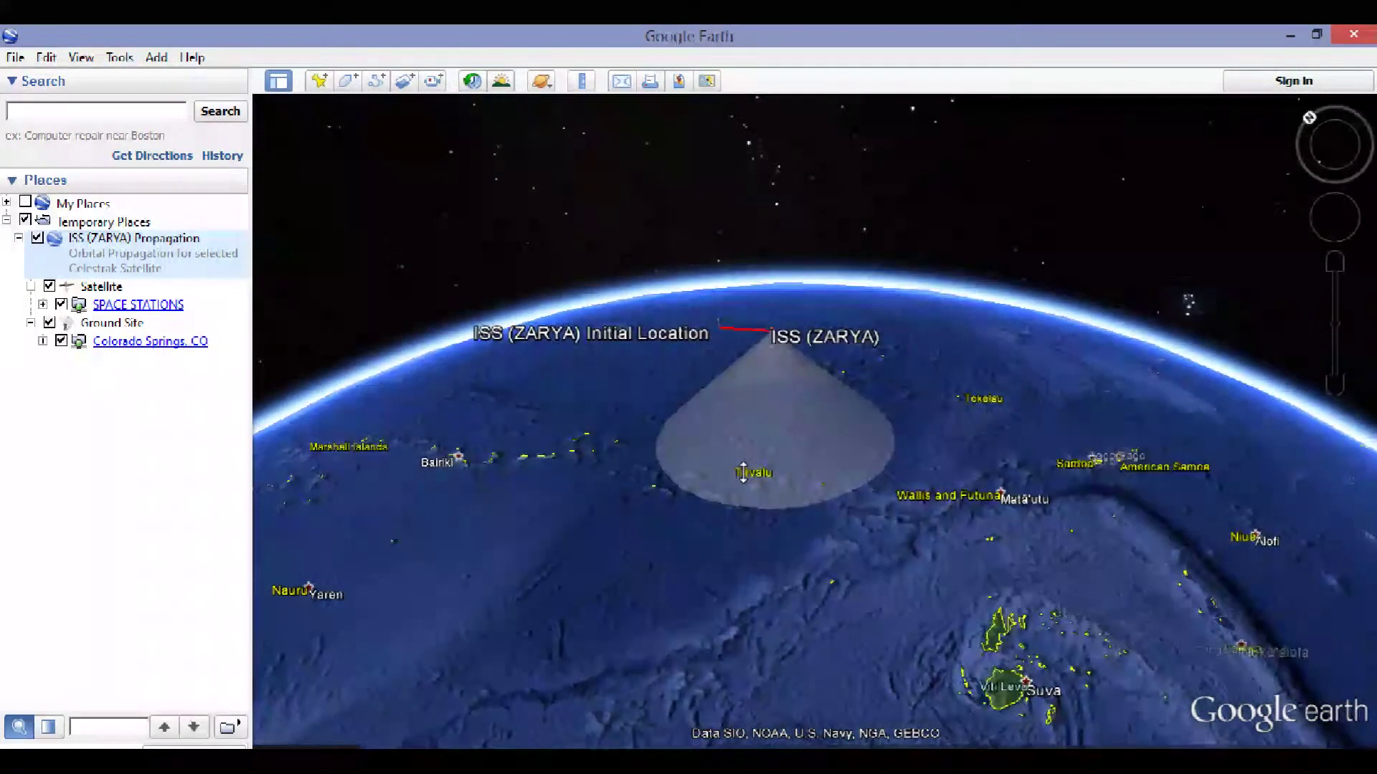
- Return to the Excel workbook and enable the Use Real time Multiplier option for the propagation time step
click(909, 759)
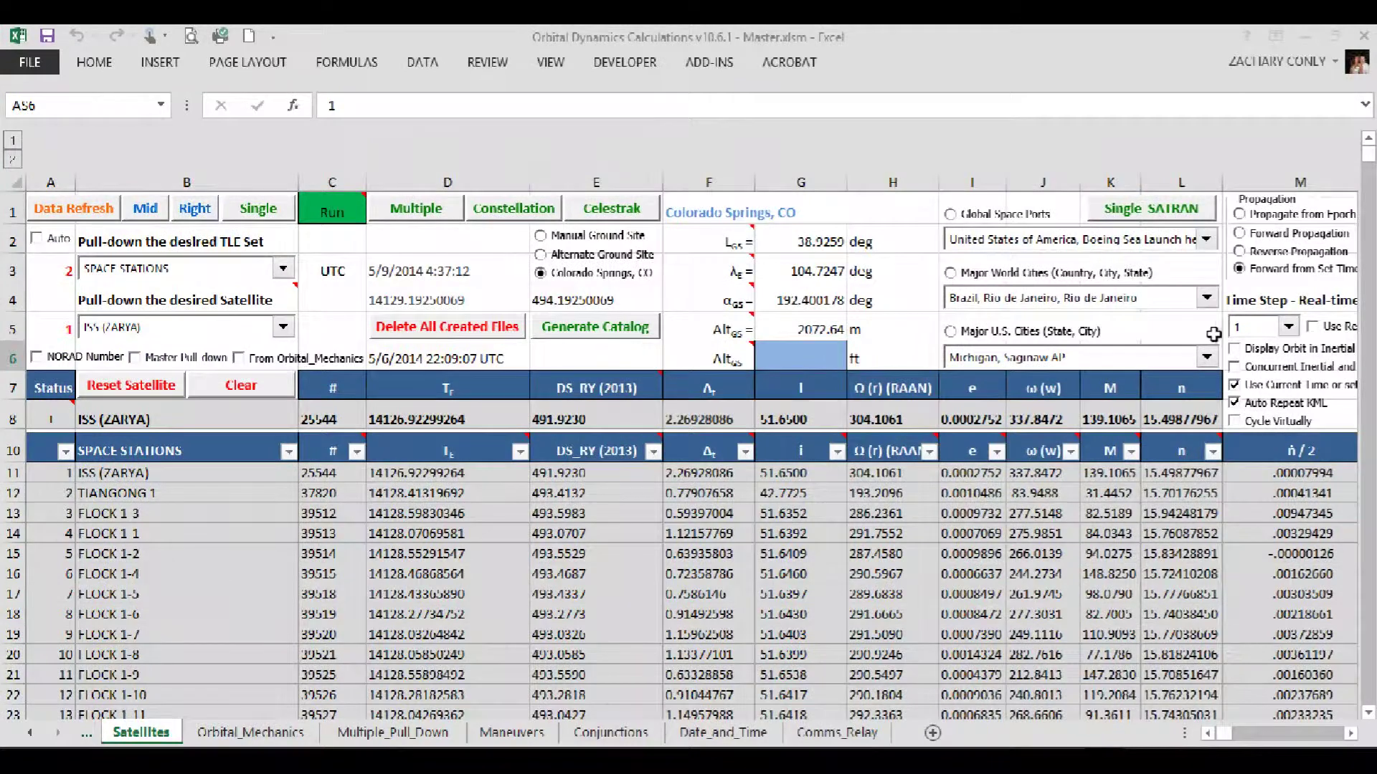
click(1317, 327)
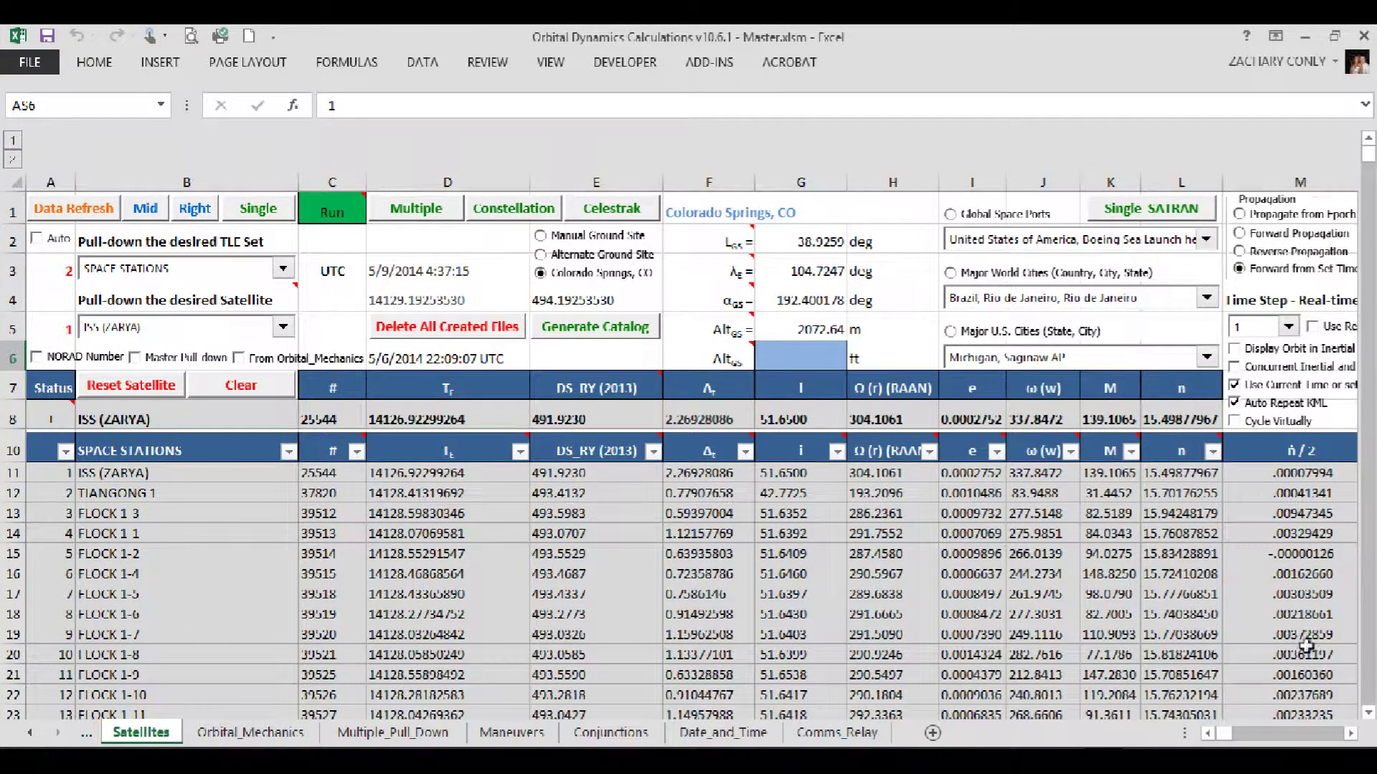
click(1351, 732)
click(1351, 733)
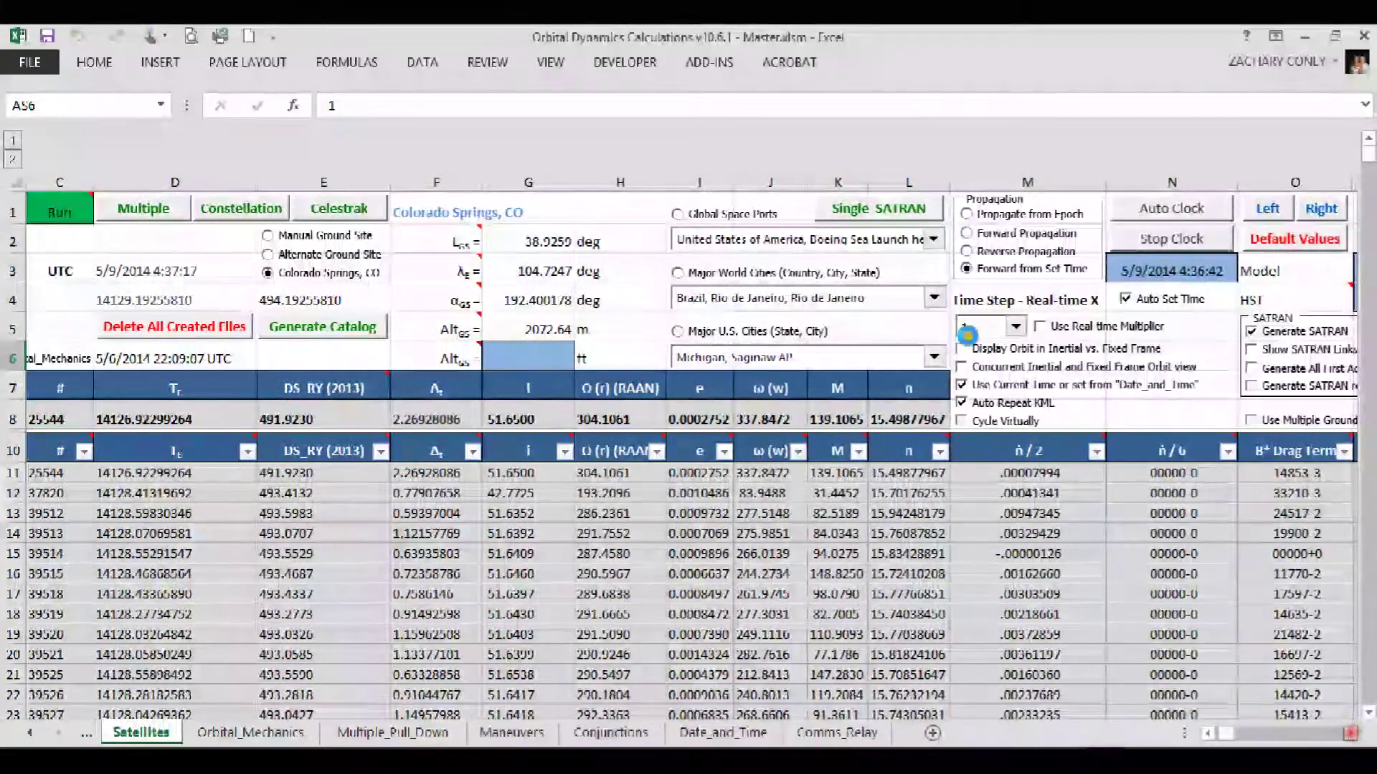
click(1039, 327)
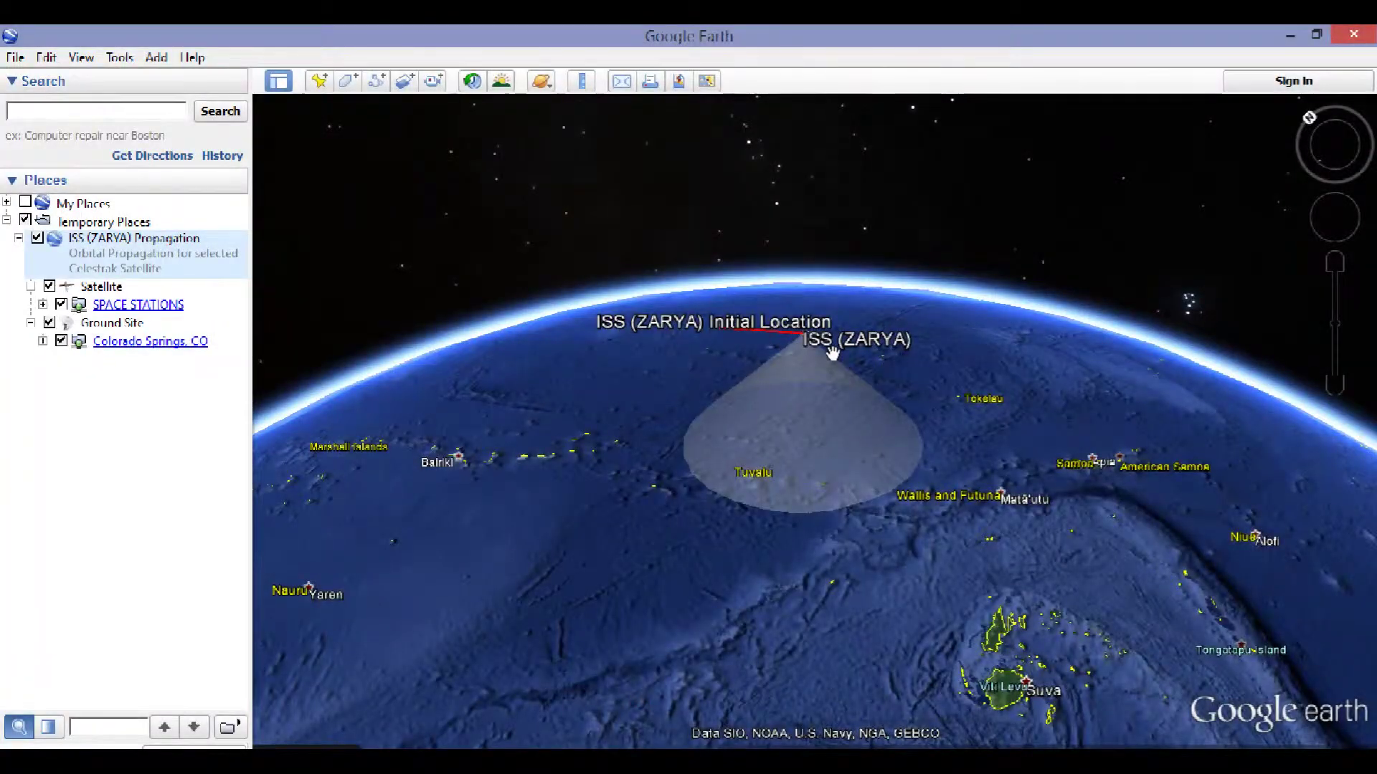
- Switch back to the workbook from Google Earth and set the real-time time step multiplier to 60
click(922, 762)
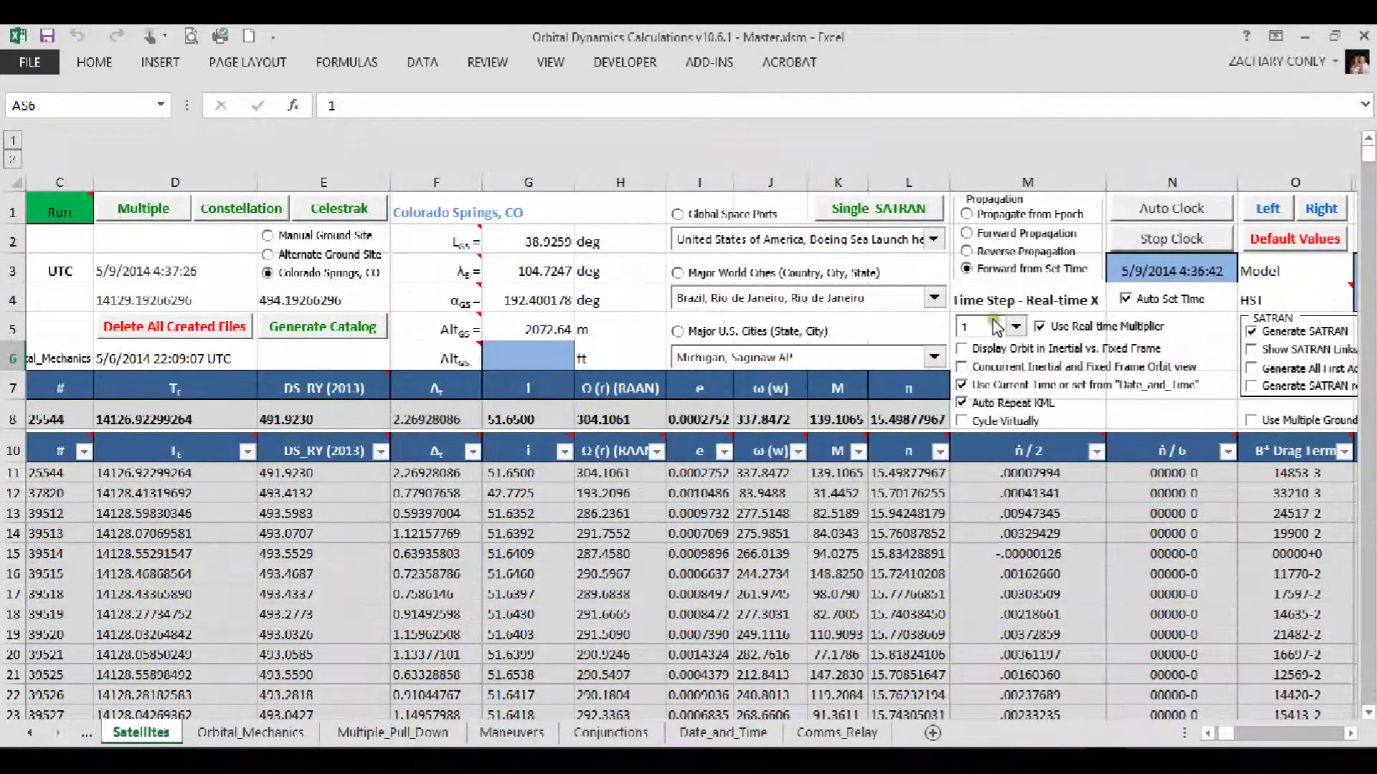
click(992, 328)
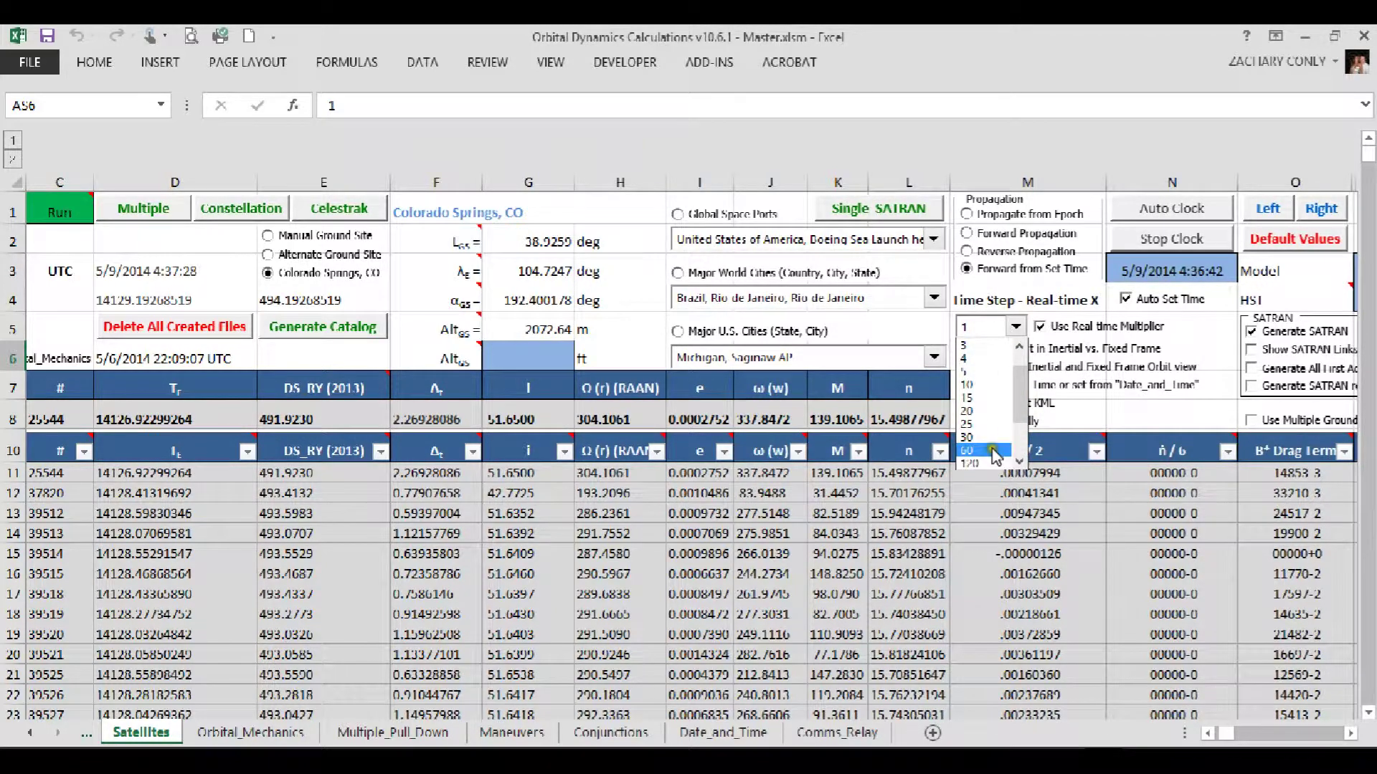
click(987, 458)
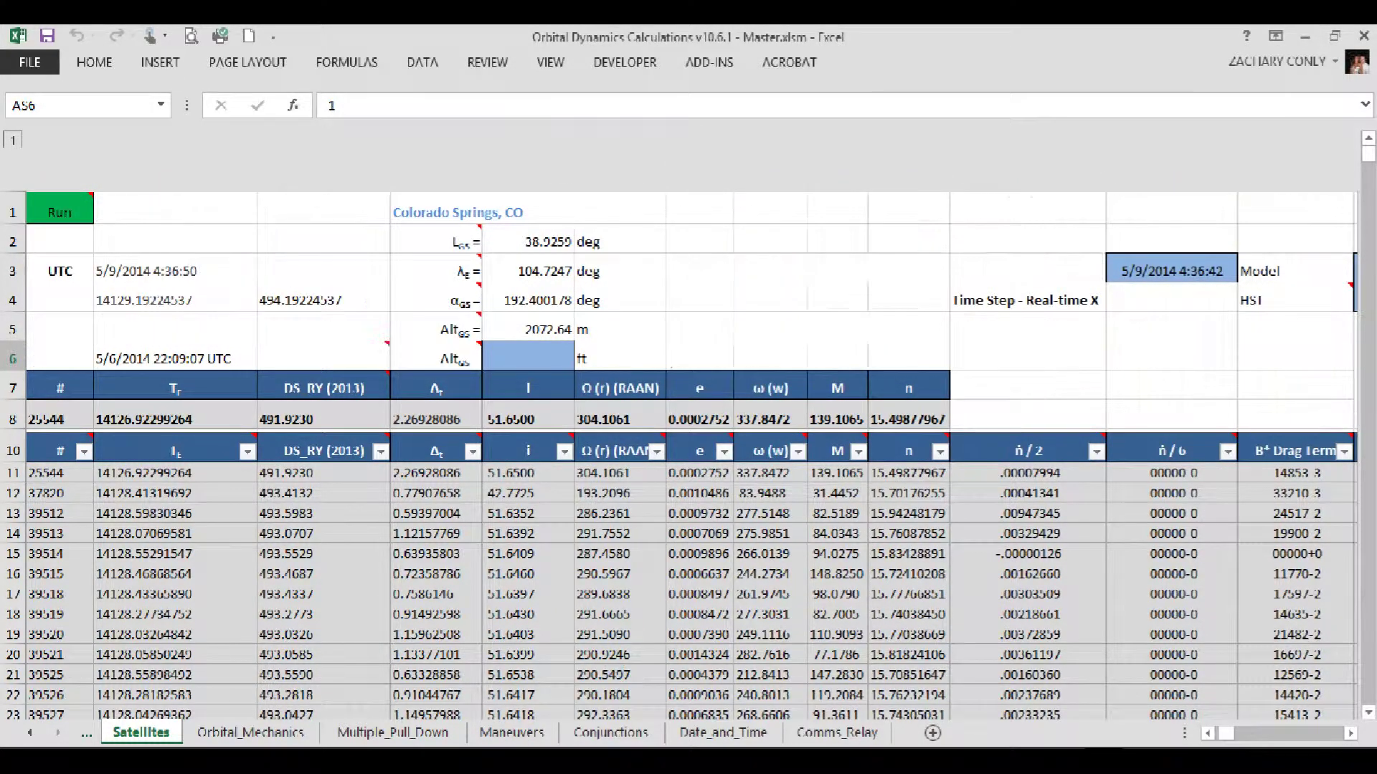
- In Google Earth, follow the accelerated ISS (ZARYA) path from its initial location across the Pacific, turning the globe to keep it in view
click(502, 762)
drag(813, 597, 1014, 483)
mouse_move(821, 500)
mouse_down()
mouse_move(839, 622)
mouse_move(823, 645)
mouse_move(900, 617)
mouse_move(909, 467)
mouse_move(885, 454)
mouse_up()
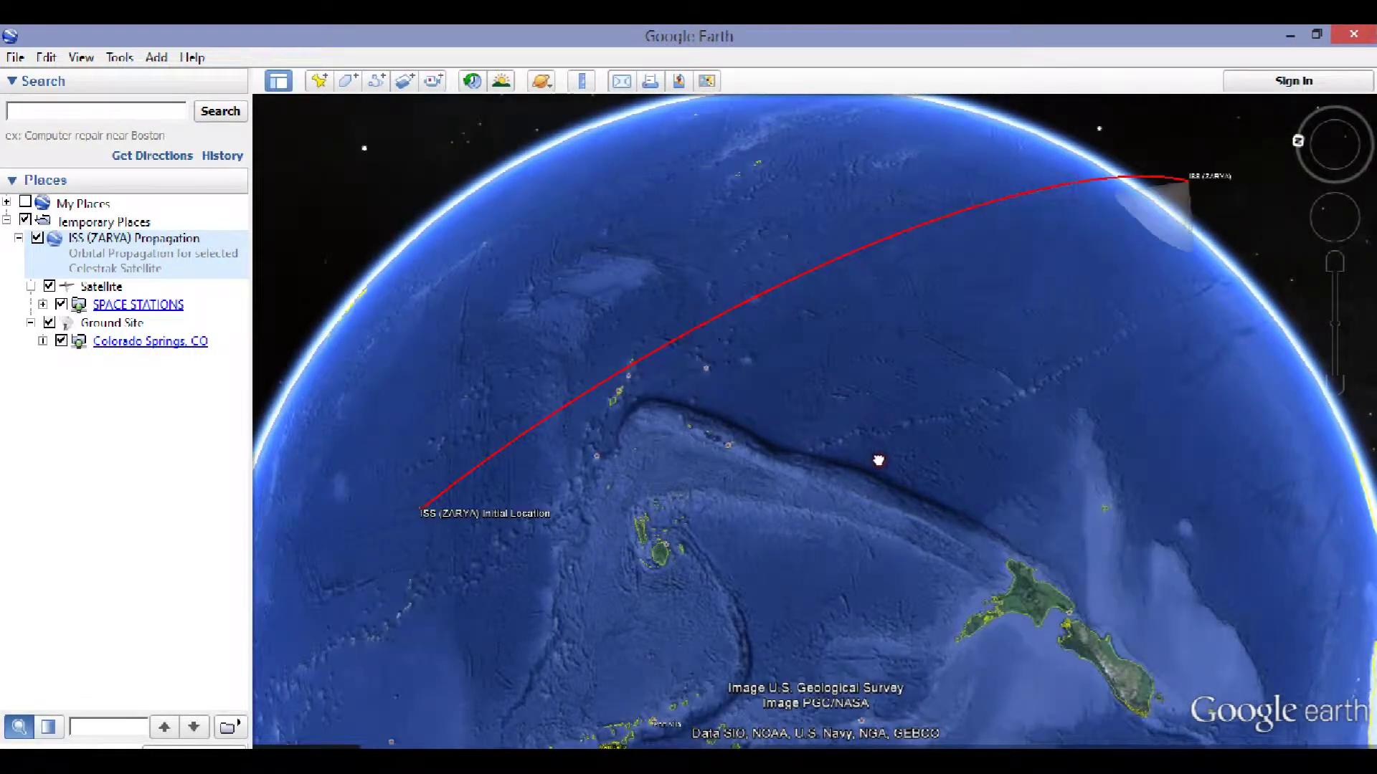
drag(885, 464, 851, 497)
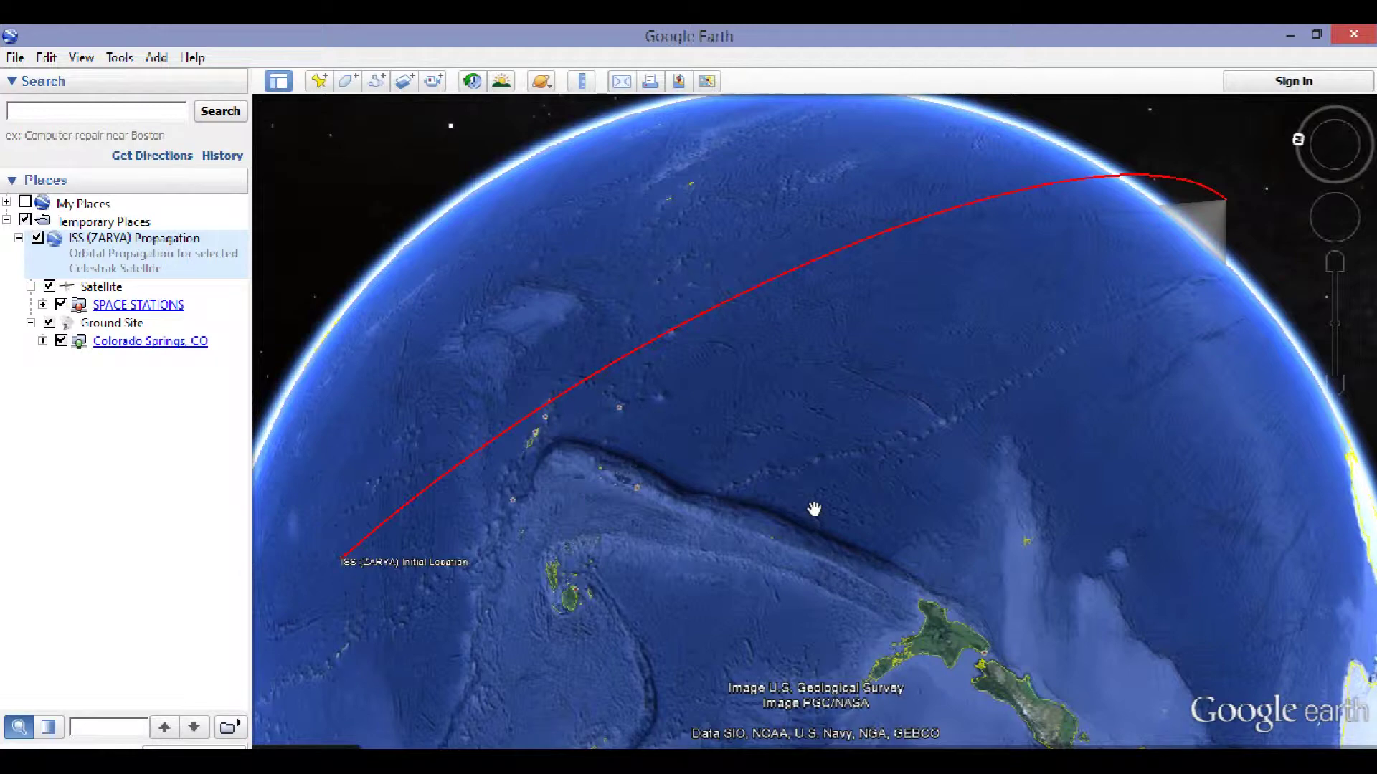
drag(531, 619, 618, 464)
drag(628, 535, 754, 488)
drag(812, 549, 769, 434)
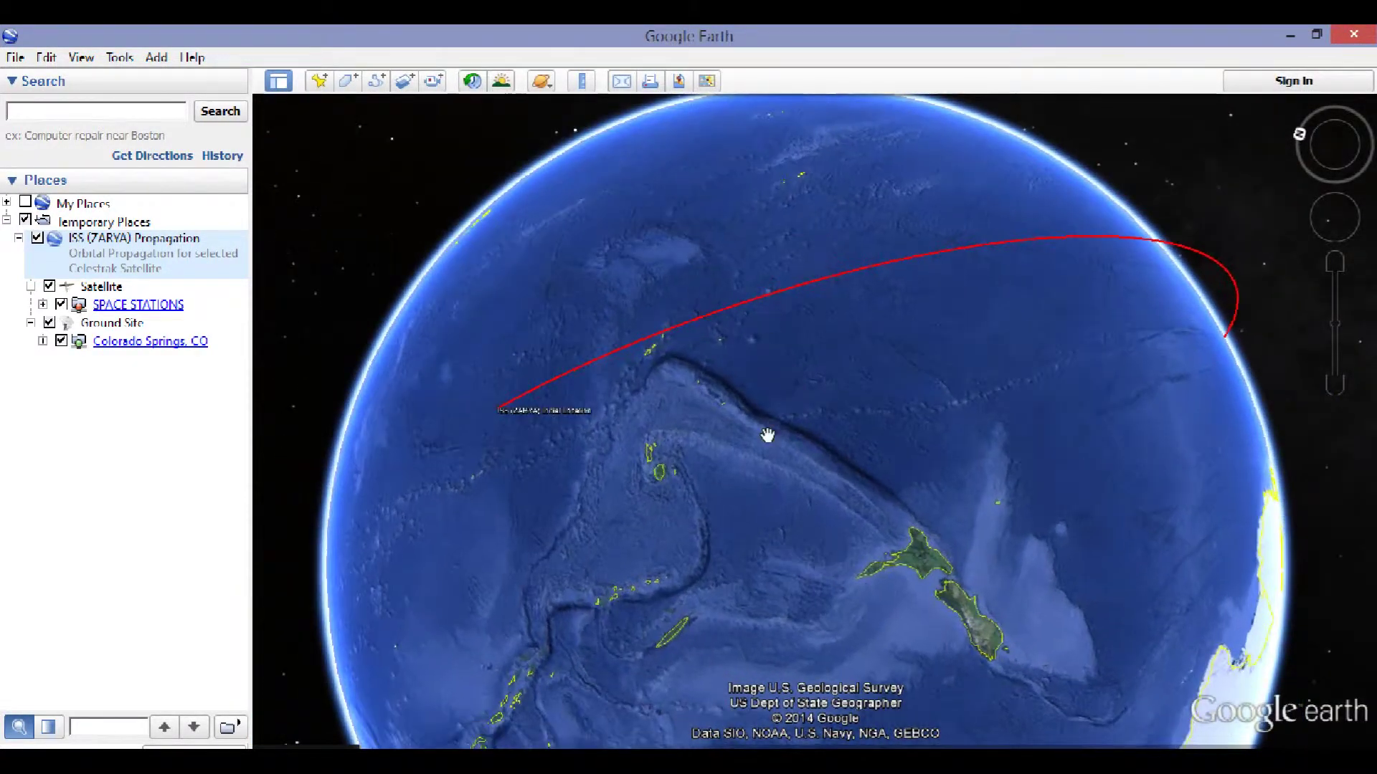
- Raise the workbook's time step multiplier to 1000 and view the faster ISS (ZARYA) orbit around the whole globe in Google Earth
click(950, 760)
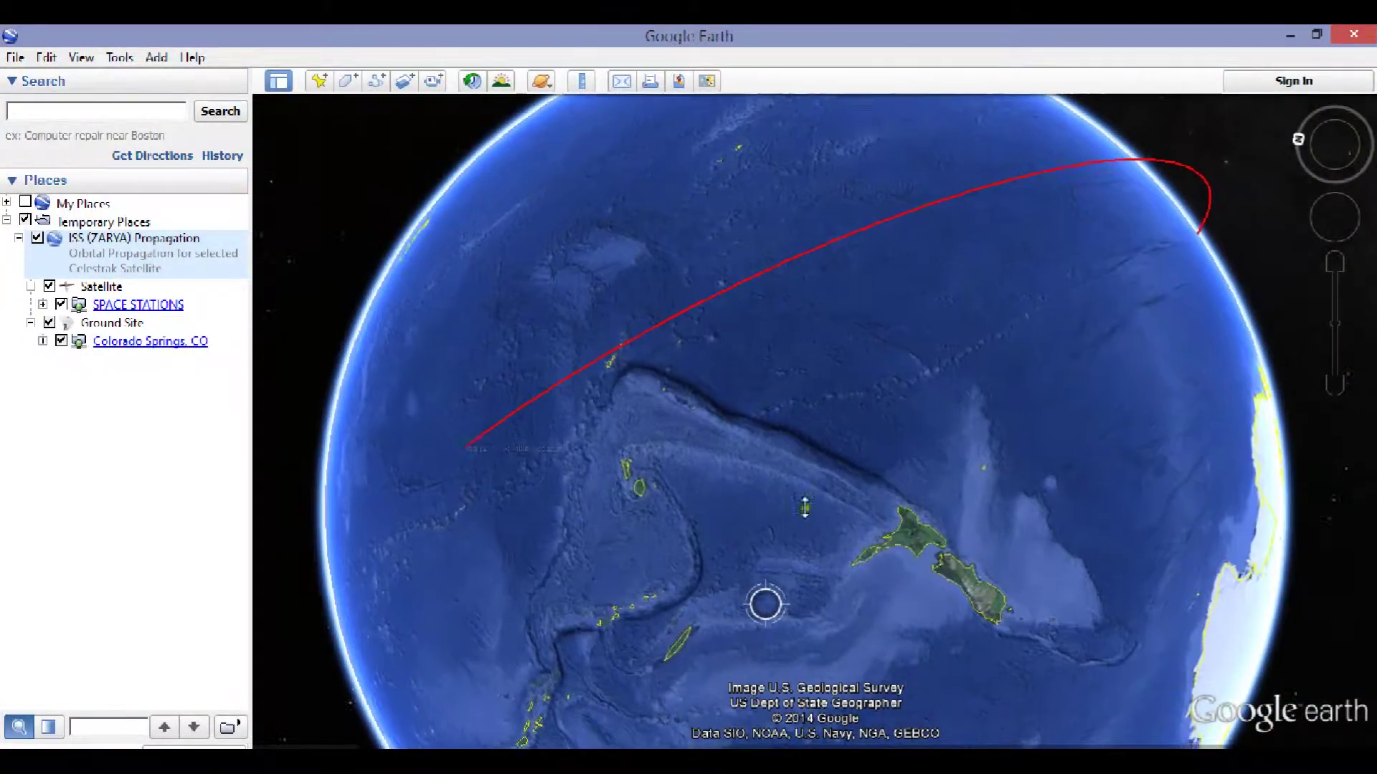
drag(710, 585, 860, 380)
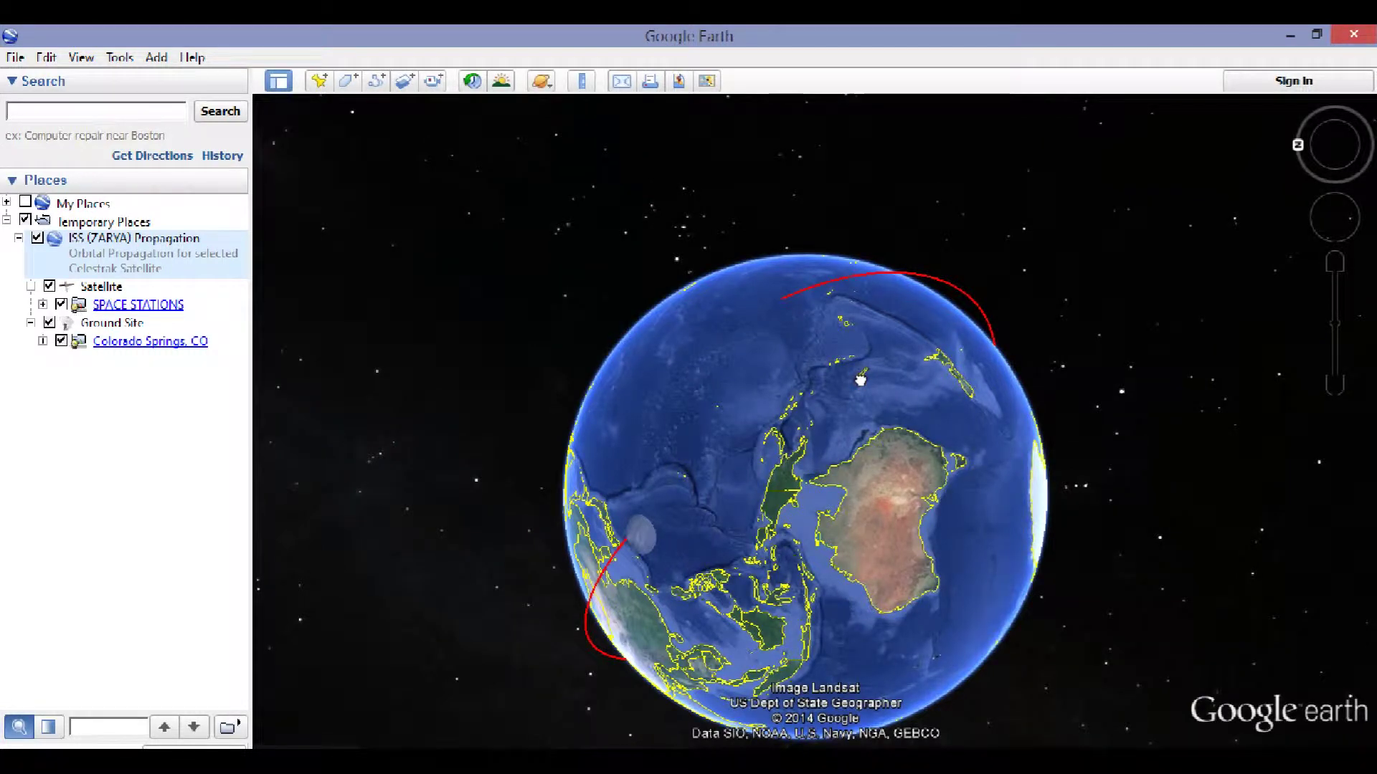
drag(856, 382, 666, 541)
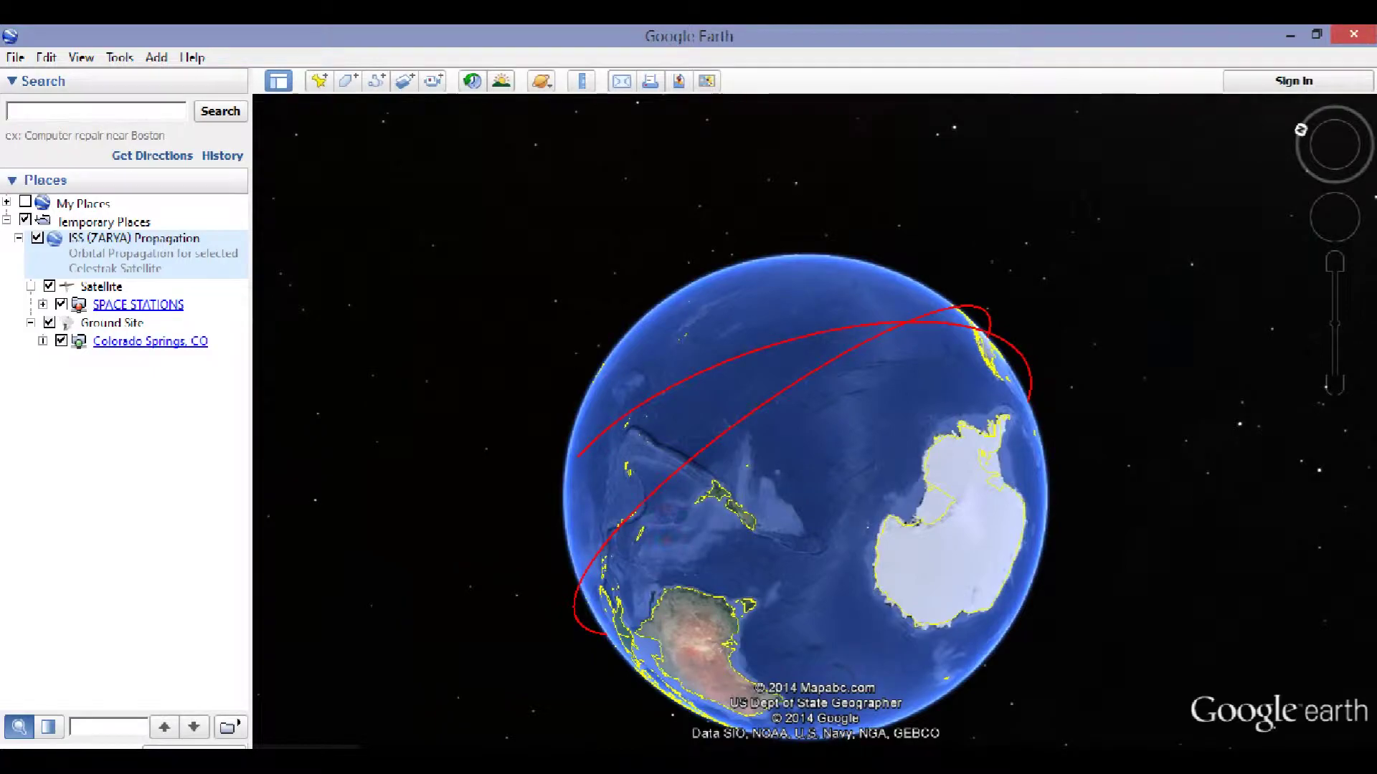
- Return to the workbook, set the real-time time step multiplier to 1 and disable the Use Real time Multiplier option
click(918, 762)
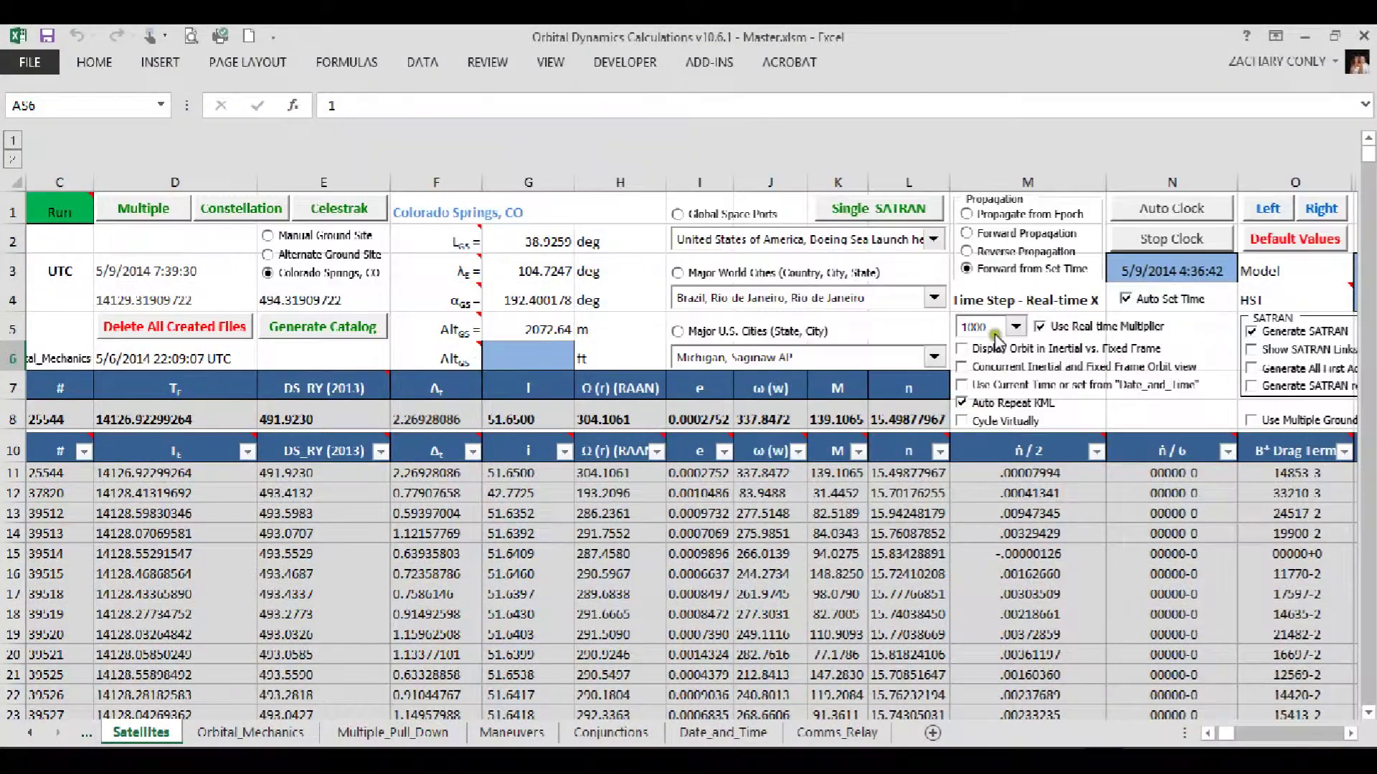
click(988, 327)
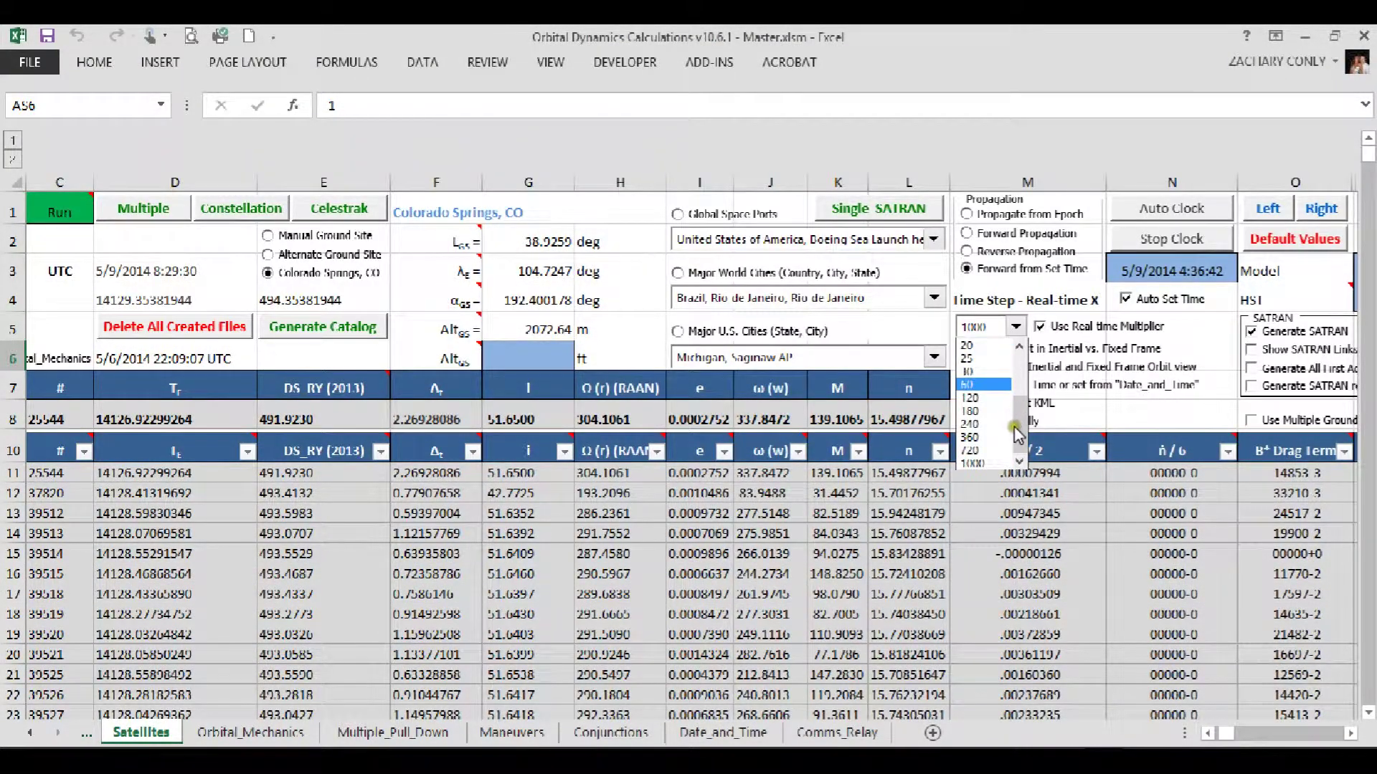
drag(1015, 428, 1014, 359)
click(985, 347)
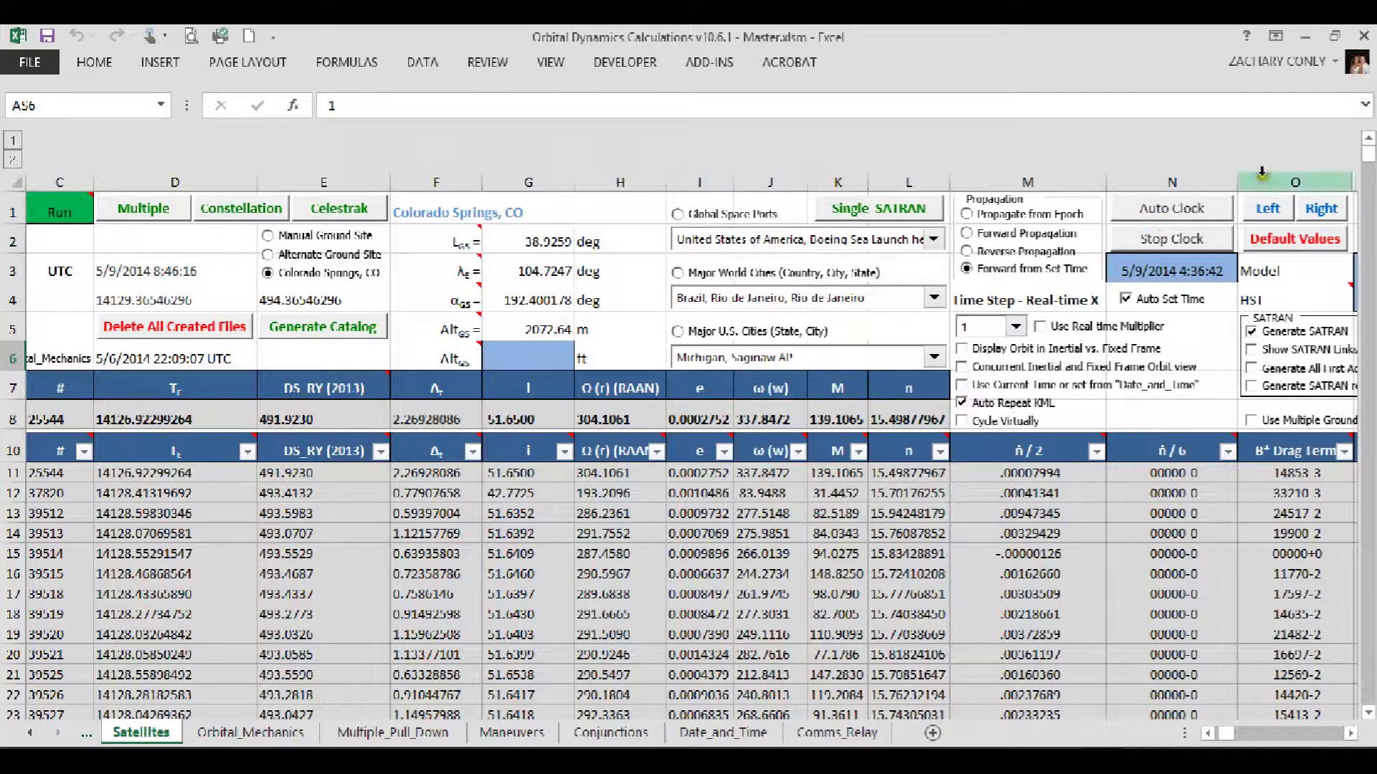
- Go back to the sheet's satellite selection area and set the run status to Stop
click(1269, 210)
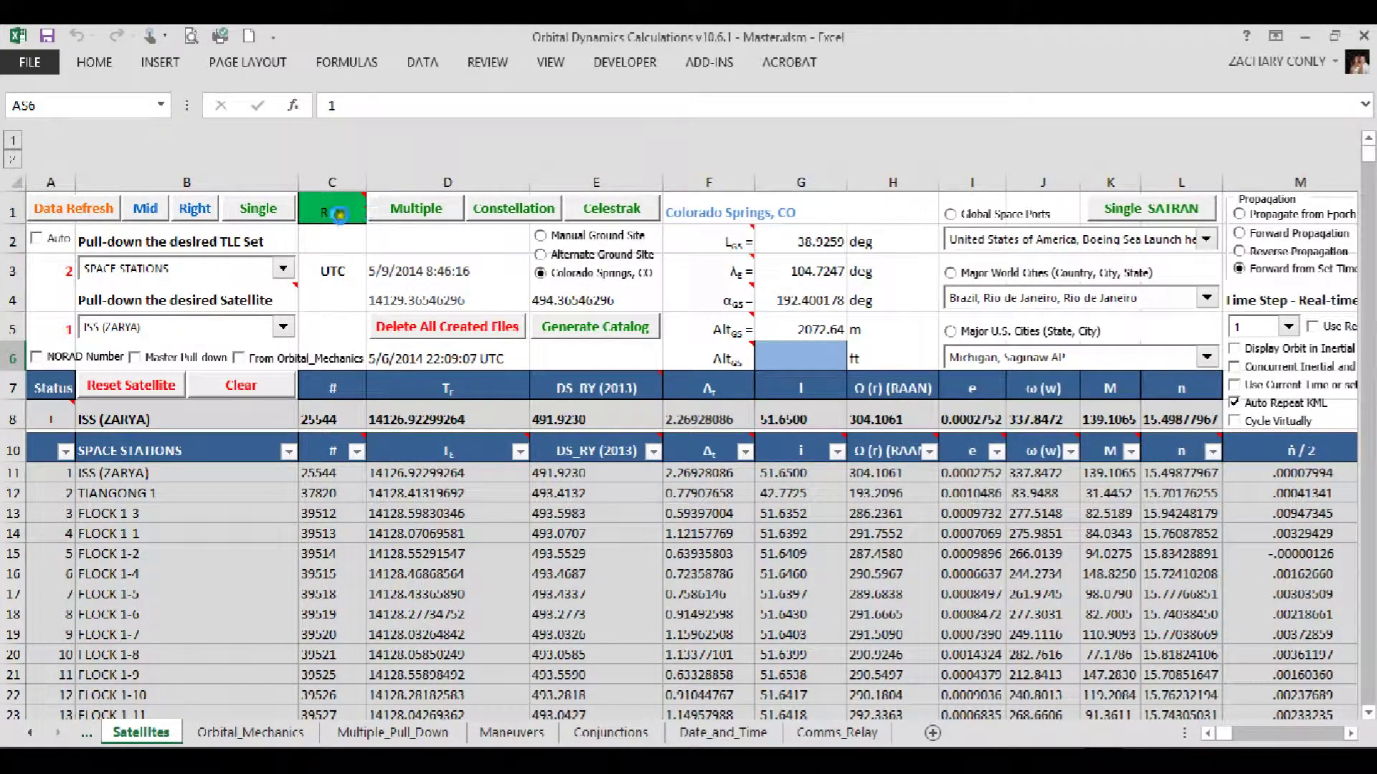
click(334, 215)
click(372, 215)
click(366, 253)
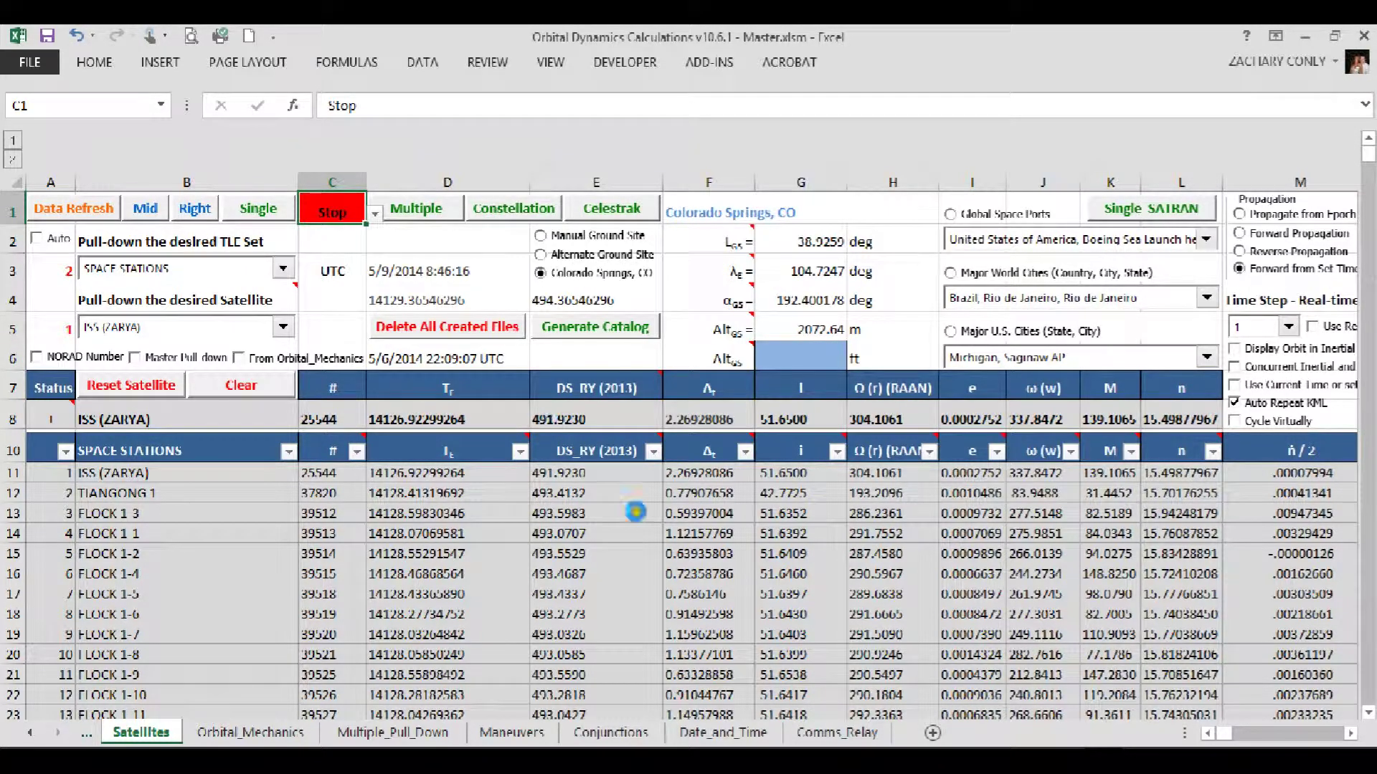